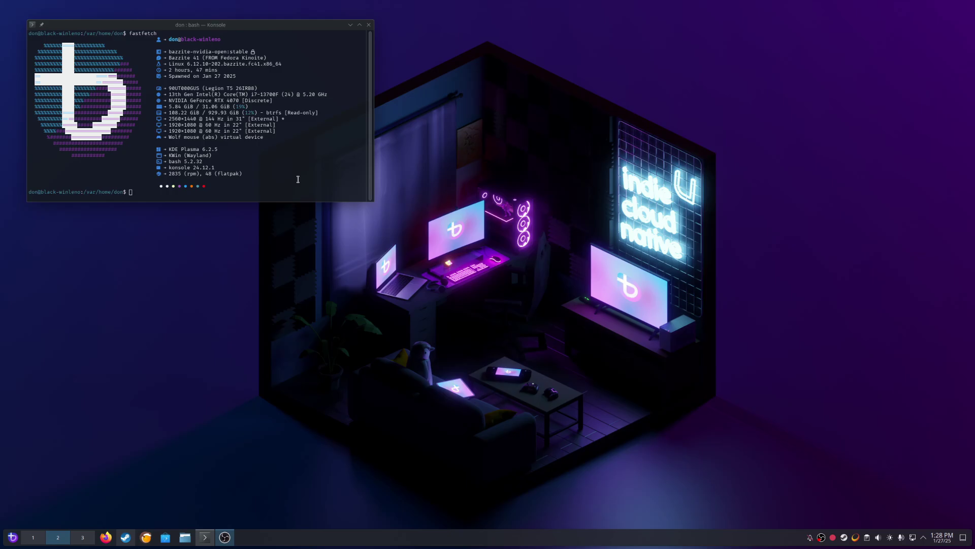
Step: Highlight the CPU, NVIDIA GPU, memory and disk lines in the system summary, then close Konsole
{"action": "left_click_drag", "start_coordinate": [175, 95], "coordinate": [240, 95]}
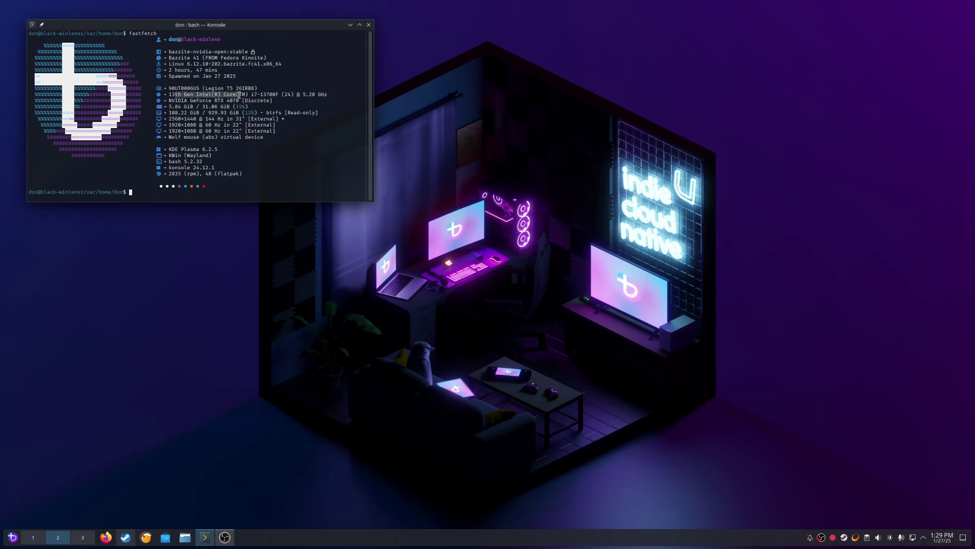
{"action": "left_click_drag", "start_coordinate": [169, 100], "coordinate": [237, 102]}
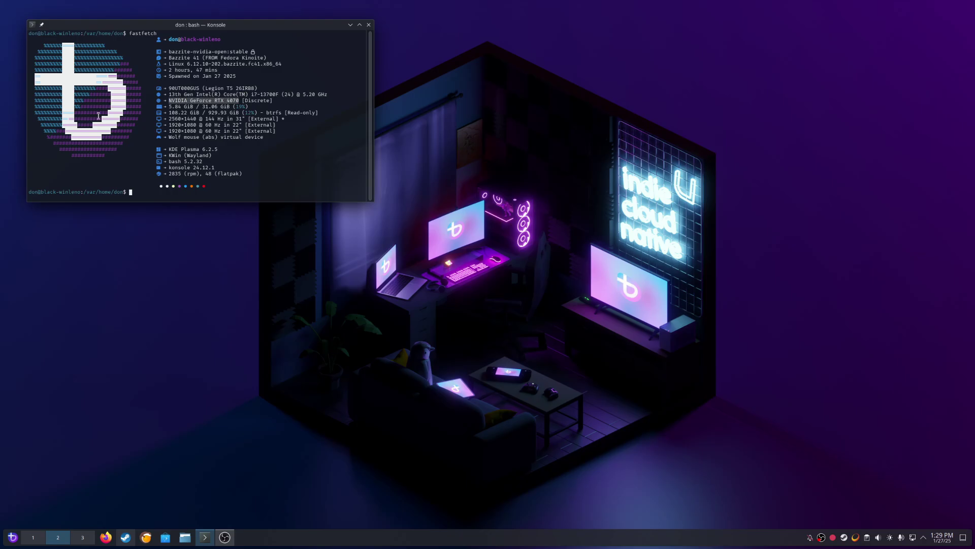
{"action": "left_click_drag", "start_coordinate": [168, 107], "coordinate": [247, 107]}
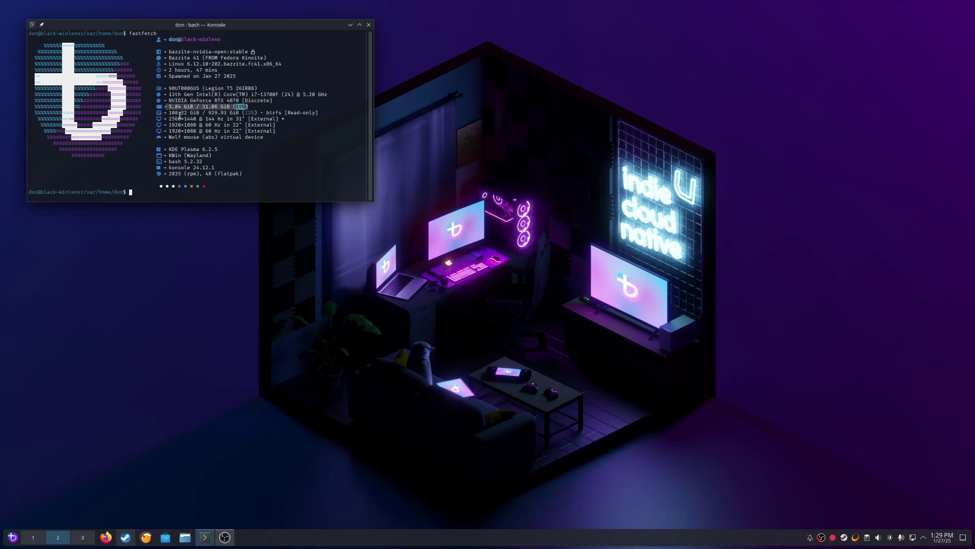
{"action": "left_click_drag", "start_coordinate": [180, 113], "coordinate": [251, 113]}
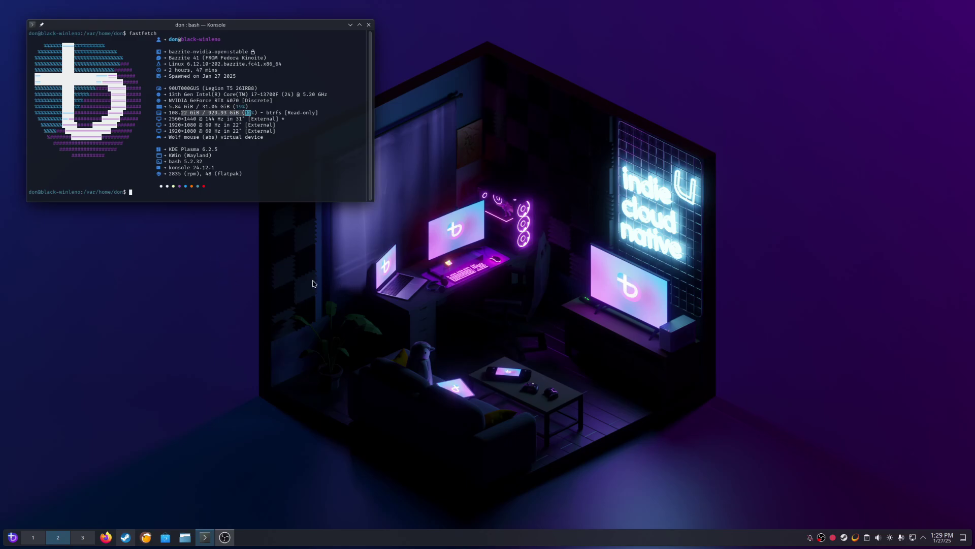
{"action": "left_click", "coordinate": [337, 311]}
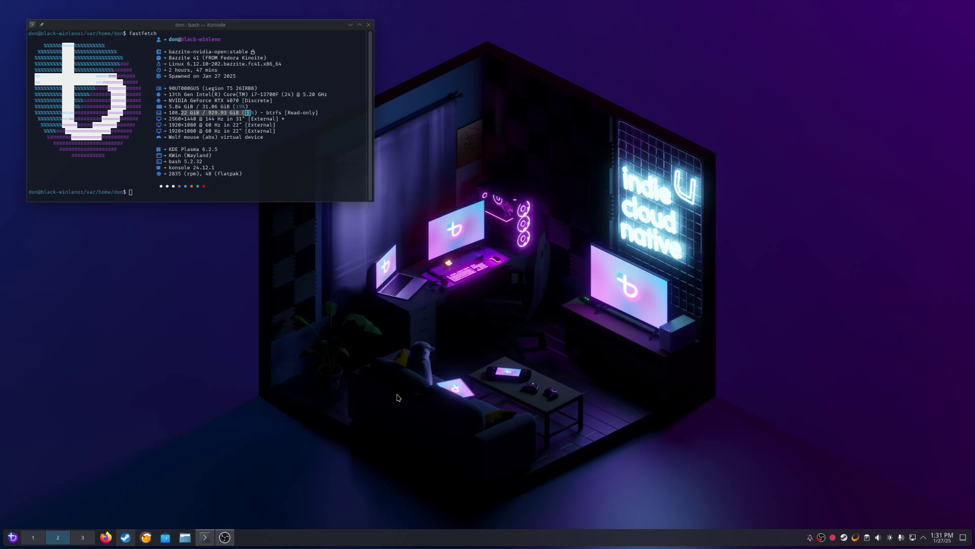
{"action": "left_click", "coordinate": [371, 25]}
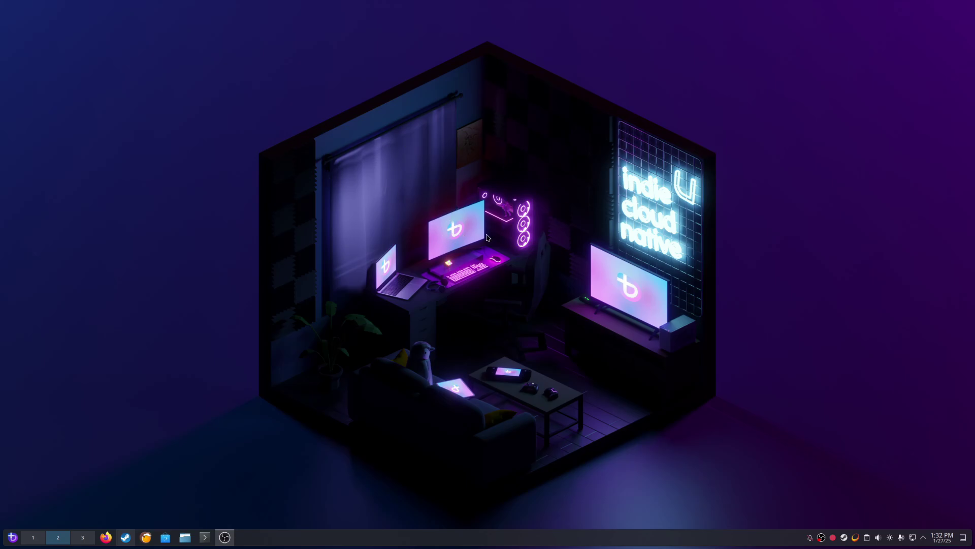
Step: Move the Discover window up and install Telegram from Flathub
{"action": "mouse_move", "coordinate": [227, 543]}
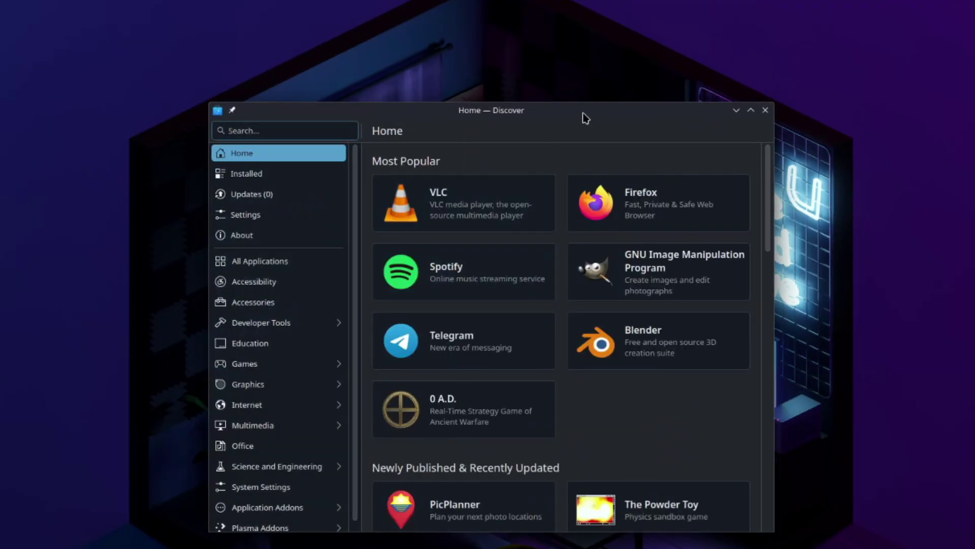
{"action": "left_click_drag", "start_coordinate": [586, 118], "coordinate": [497, 38]}
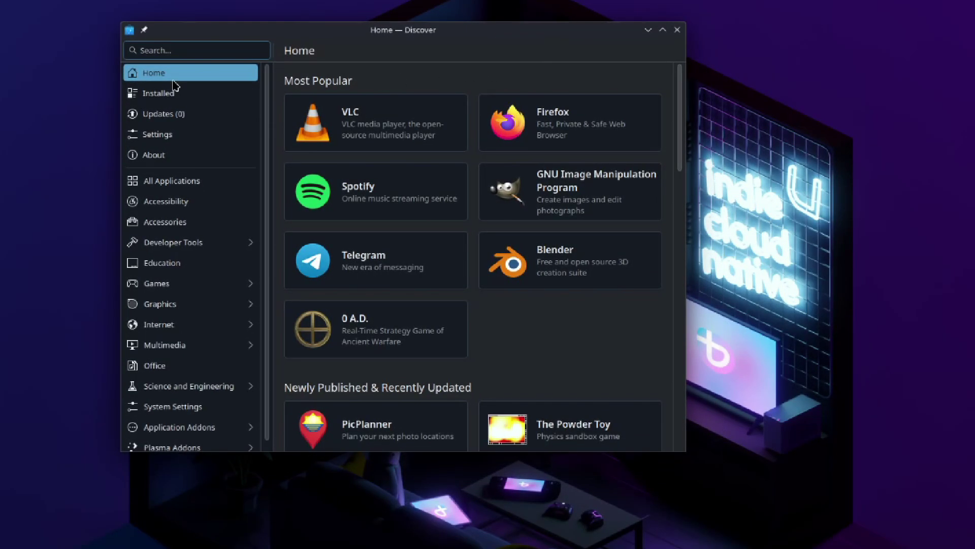
{"action": "left_click", "coordinate": [361, 242]}
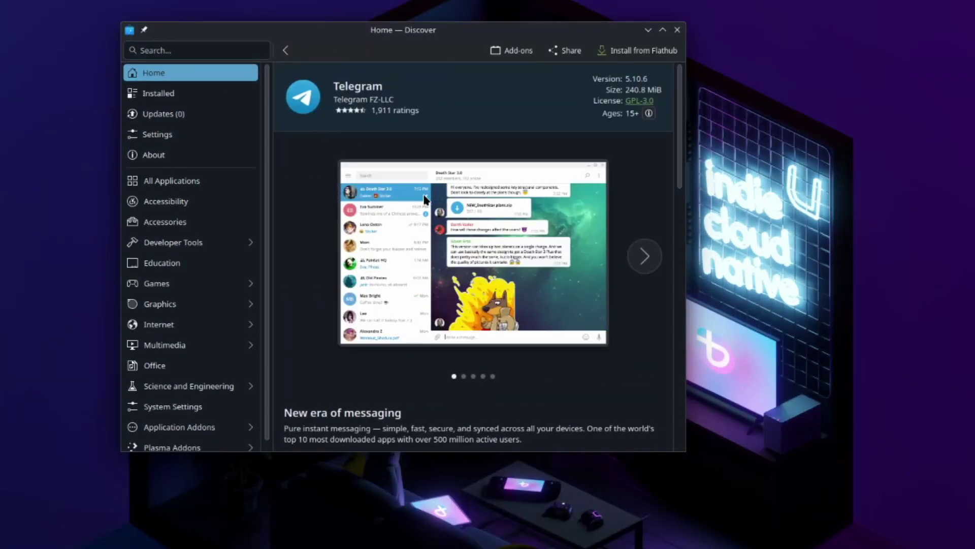
{"action": "left_click", "coordinate": [646, 53]}
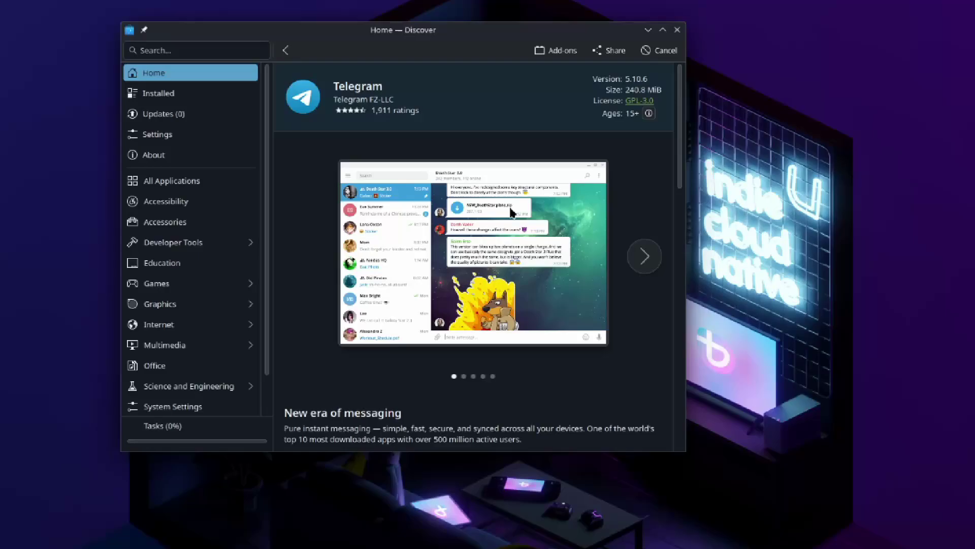
Step: Search Discover for 'discord' and install the Discord client
{"action": "left_click", "coordinate": [191, 49]}
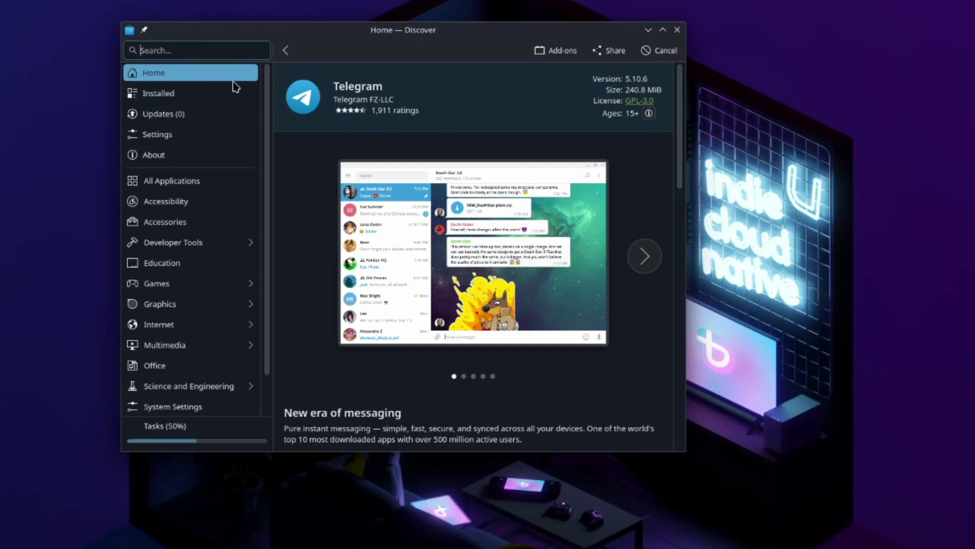
{"action": "type", "text": "discord"}
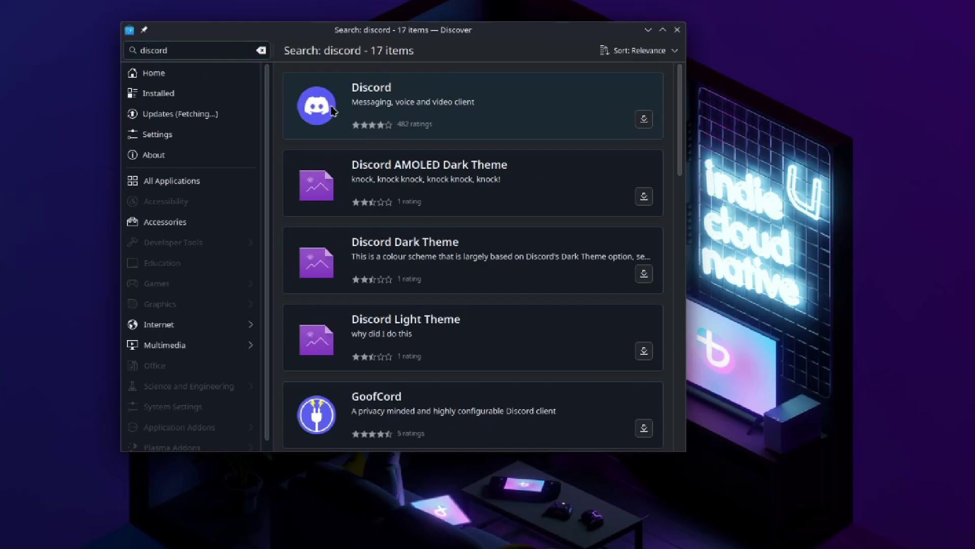
{"action": "left_click", "coordinate": [644, 120]}
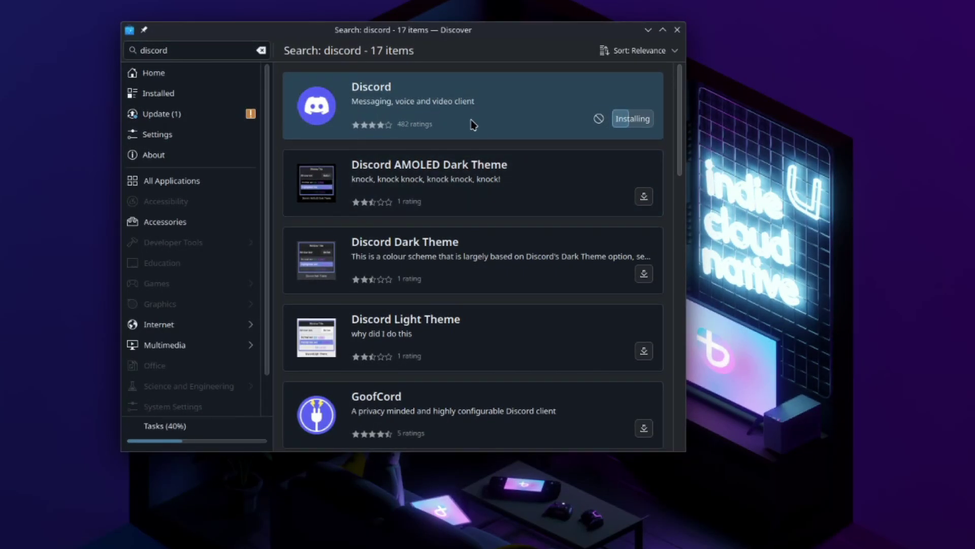
Step: Show the Updates page listing the pending Telegram Desktop Webview Add-on update
{"action": "scroll", "coordinate": [533, 127], "scroll_direction": "down", "scroll_amount": 1}
{"action": "scroll", "coordinate": [532, 127], "scroll_direction": "down", "scroll_amount": 4}
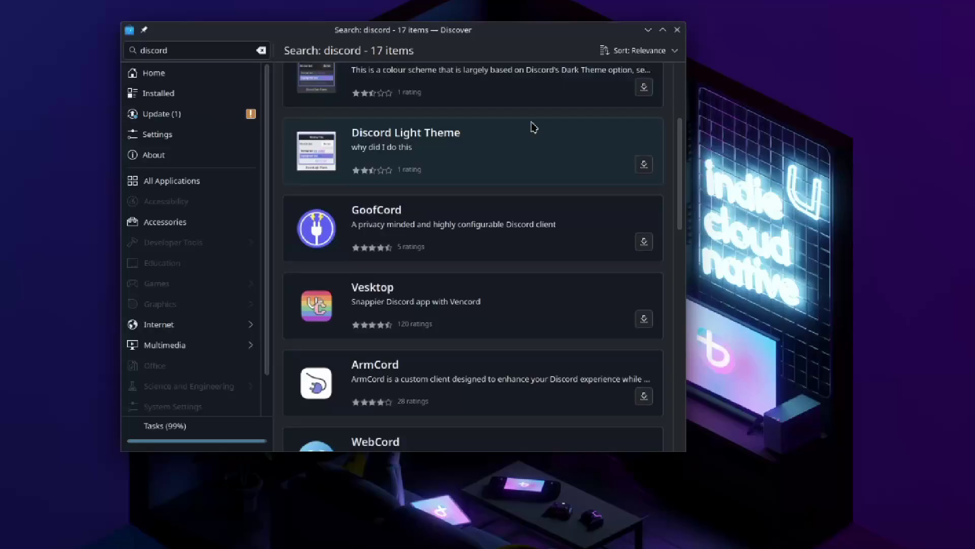
{"action": "scroll", "coordinate": [491, 288], "scroll_direction": "down", "scroll_amount": 3}
{"action": "scroll", "coordinate": [571, 207], "scroll_direction": "up", "scroll_amount": 6}
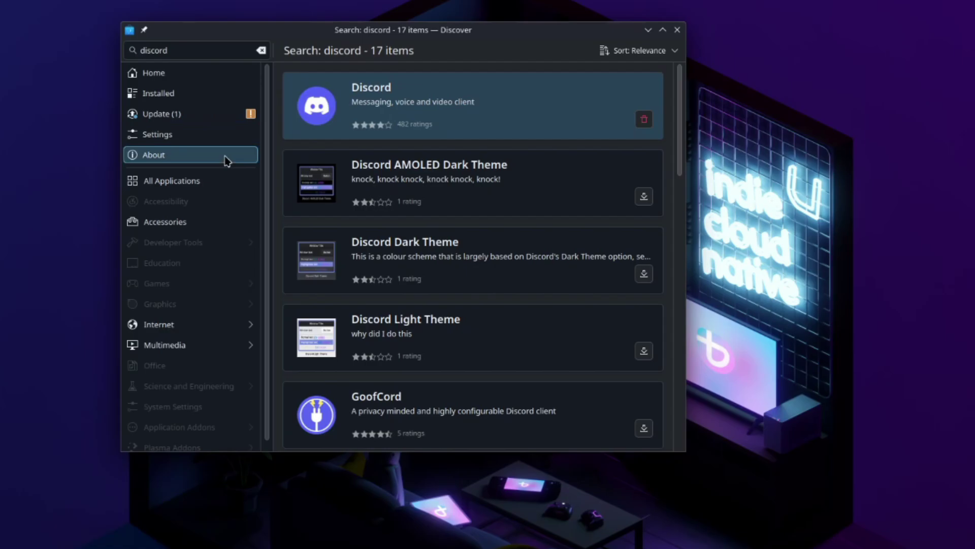
{"action": "left_click", "coordinate": [161, 115]}
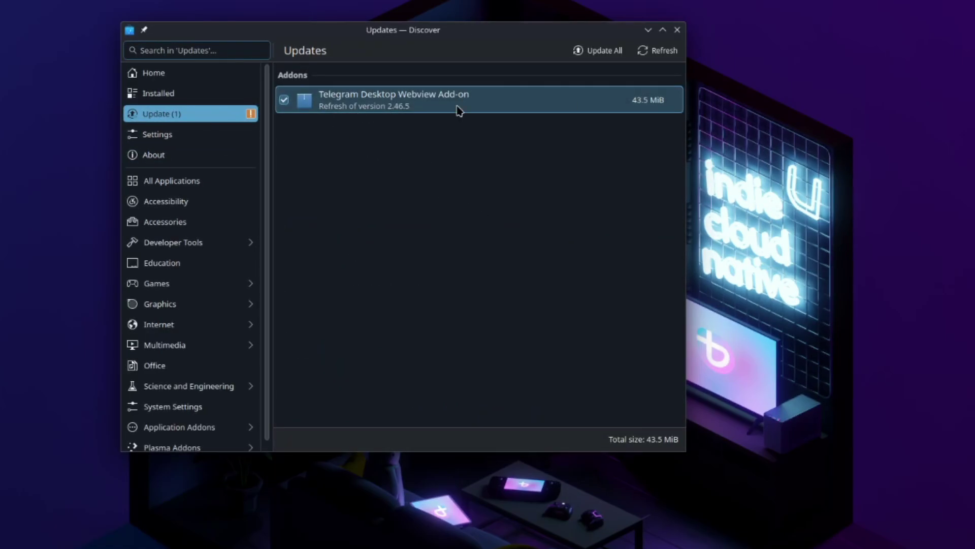
Step: Apply all pending updates, install the Zen browser, then search Discover for 'lightworks'
{"action": "left_click", "coordinate": [599, 51]}
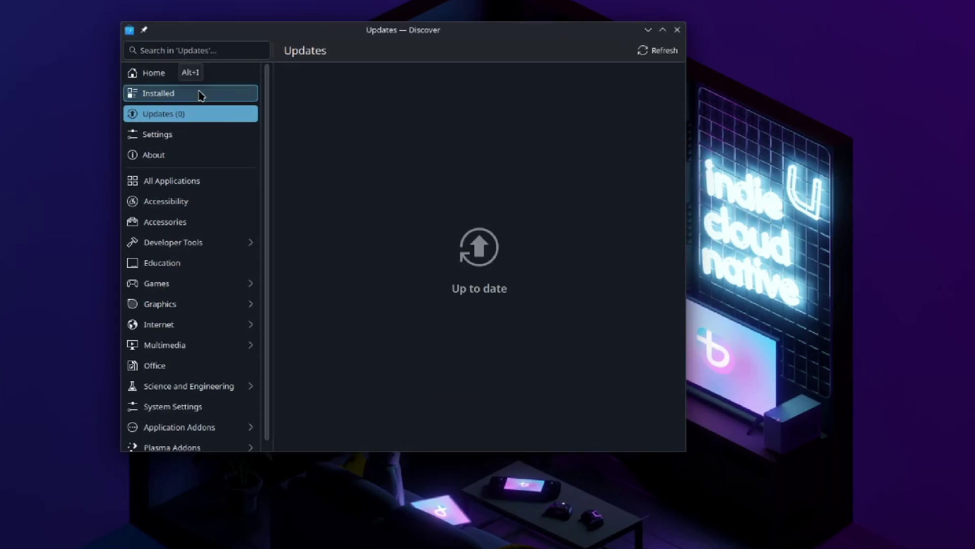
{"action": "left_click", "coordinate": [183, 50]}
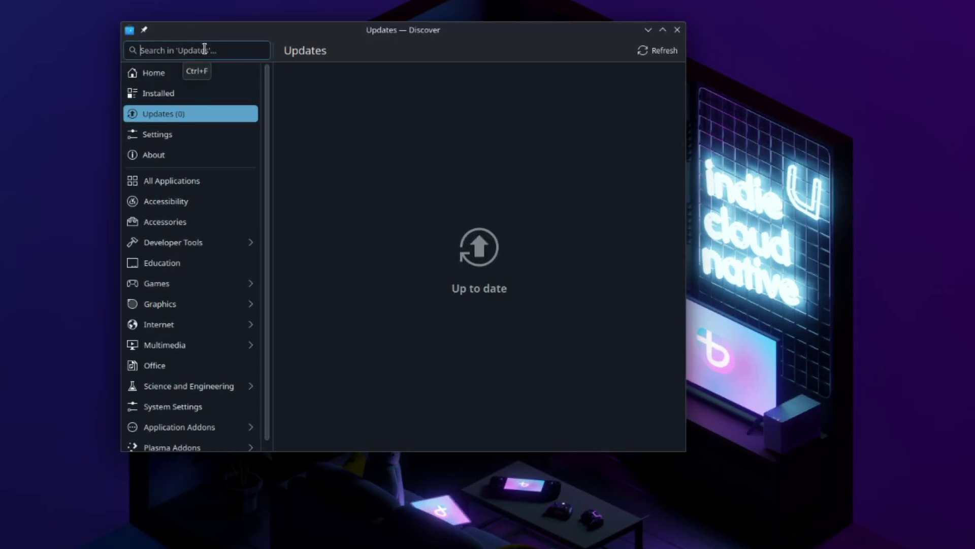
{"action": "type", "text": "zz"}
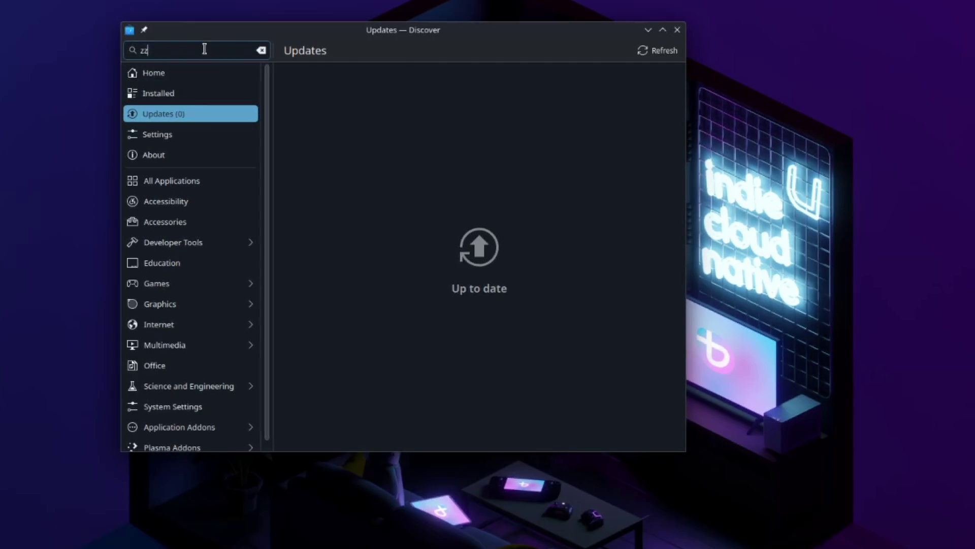
{"action": "key", "text": "BackSpace"}
{"action": "type", "text": "en"}
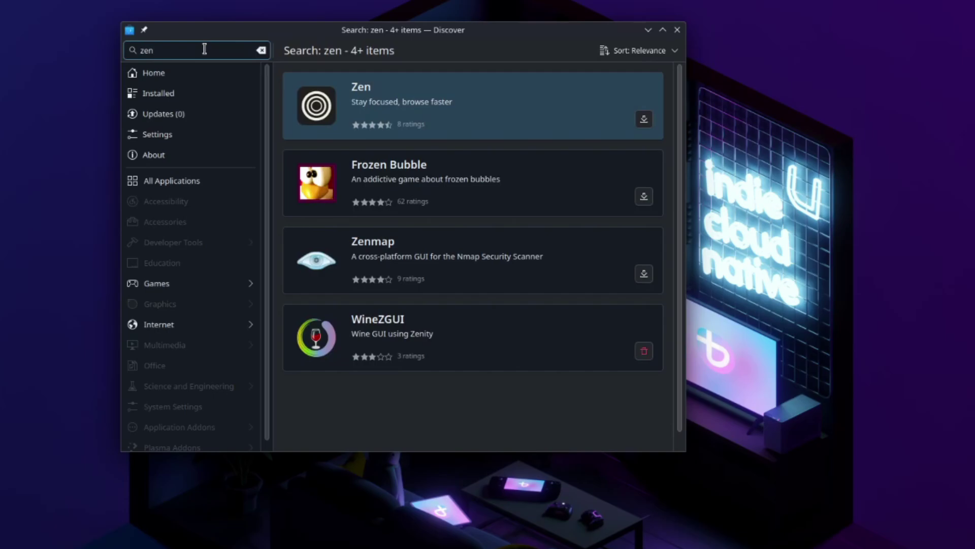
{"action": "left_click", "coordinate": [643, 119]}
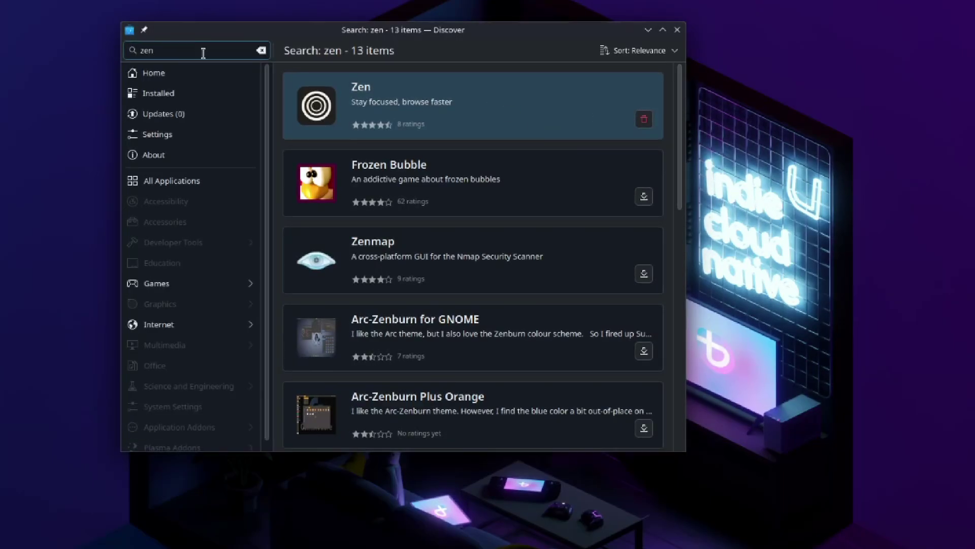
{"action": "key", "text": "BackSpace"}
{"action": "key", "text": "BackSpace"}
{"action": "key", "text": "BackSpace"}
{"action": "type", "text": "lightworks"}
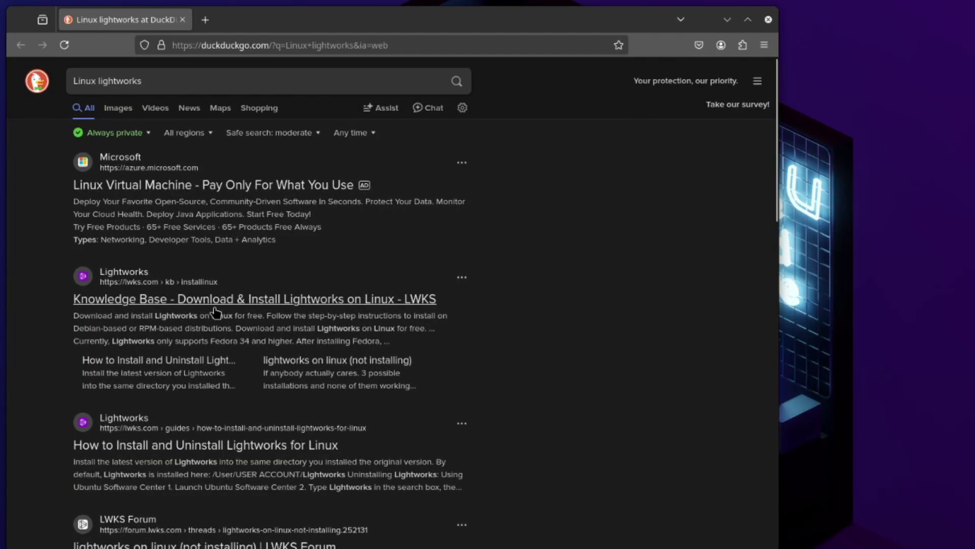
Step: Open the Lightworks Linux install guide and select its flatpak install command
{"action": "left_click", "coordinate": [254, 301]}
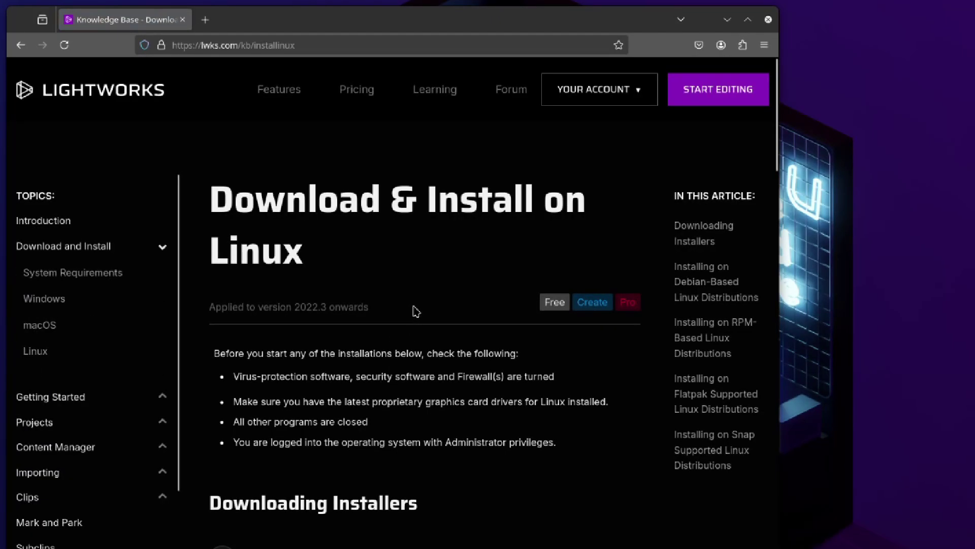
{"action": "scroll", "coordinate": [461, 297], "scroll_direction": "down", "scroll_amount": 5}
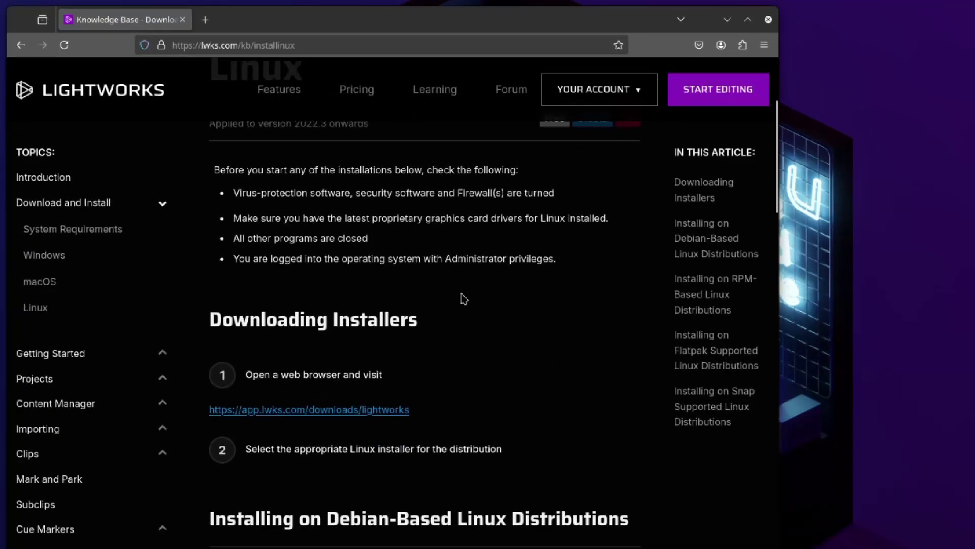
{"action": "scroll", "coordinate": [464, 299], "scroll_direction": "down", "scroll_amount": 3}
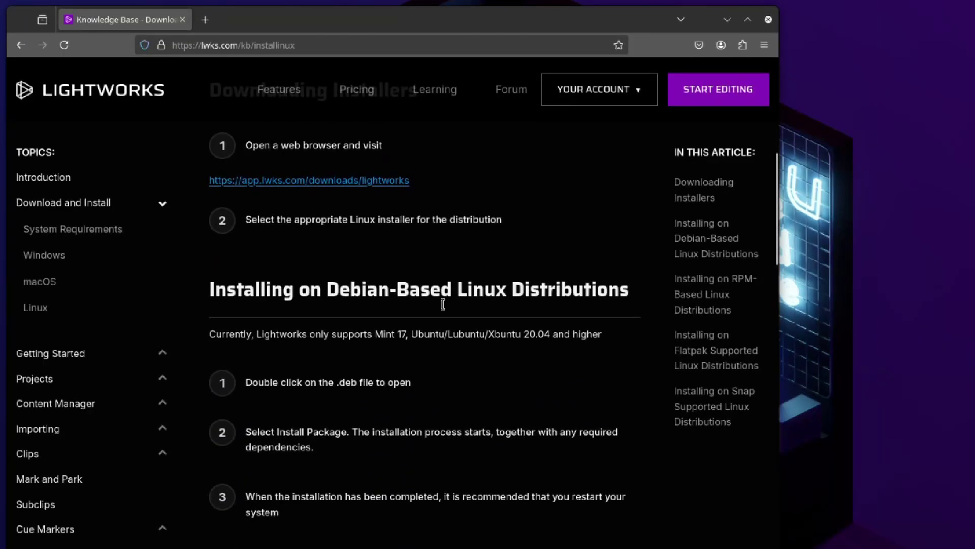
{"action": "scroll", "coordinate": [442, 303], "scroll_direction": "down", "scroll_amount": 4}
{"action": "scroll", "coordinate": [371, 267], "scroll_direction": "down", "scroll_amount": 3}
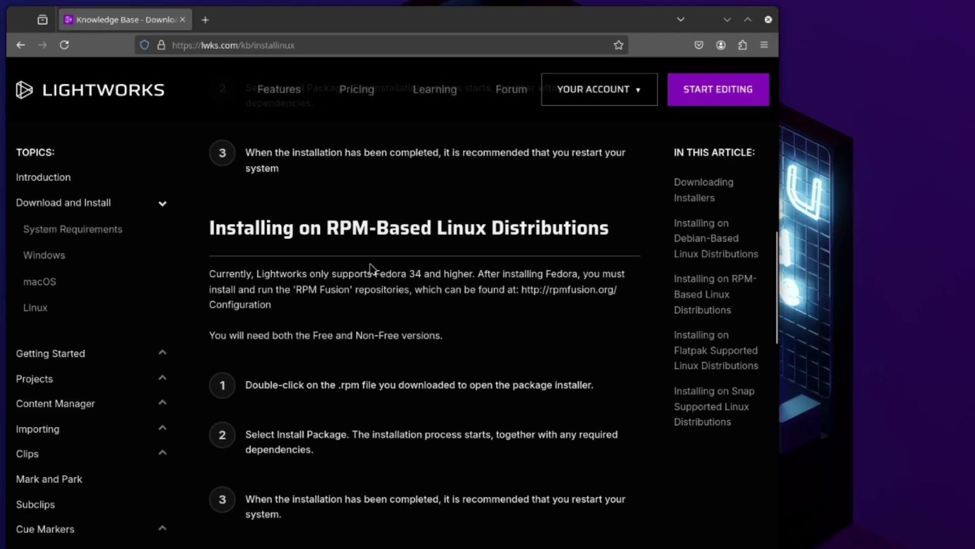
{"action": "scroll", "coordinate": [427, 279], "scroll_direction": "down", "scroll_amount": 6}
{"action": "scroll", "coordinate": [433, 279], "scroll_direction": "down", "scroll_amount": 3}
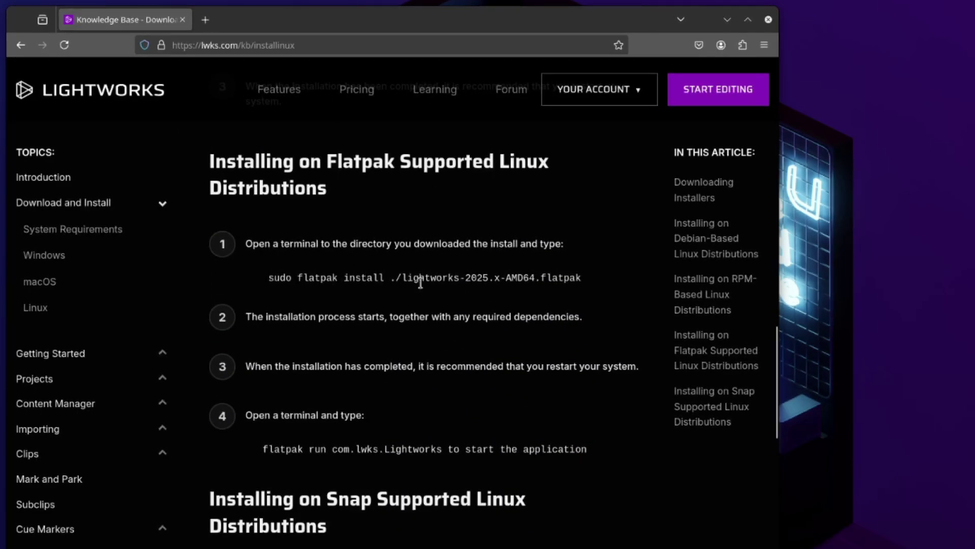
{"action": "left_click_drag", "start_coordinate": [310, 295], "coordinate": [277, 279]}
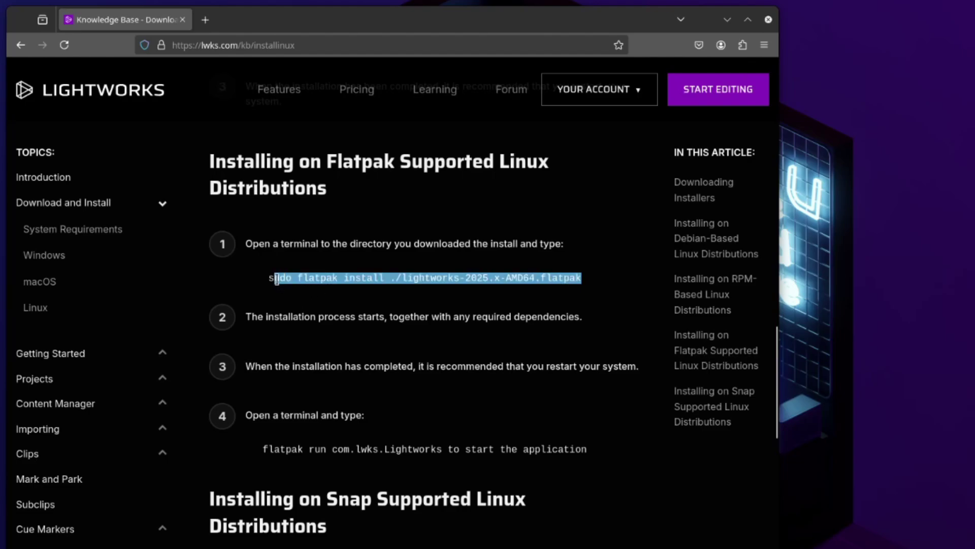
Step: Download the Lightworks 2025.1 Flatpak package from the LWKS Downloads page
{"action": "scroll", "coordinate": [269, 280], "scroll_direction": "up", "scroll_amount": 5}
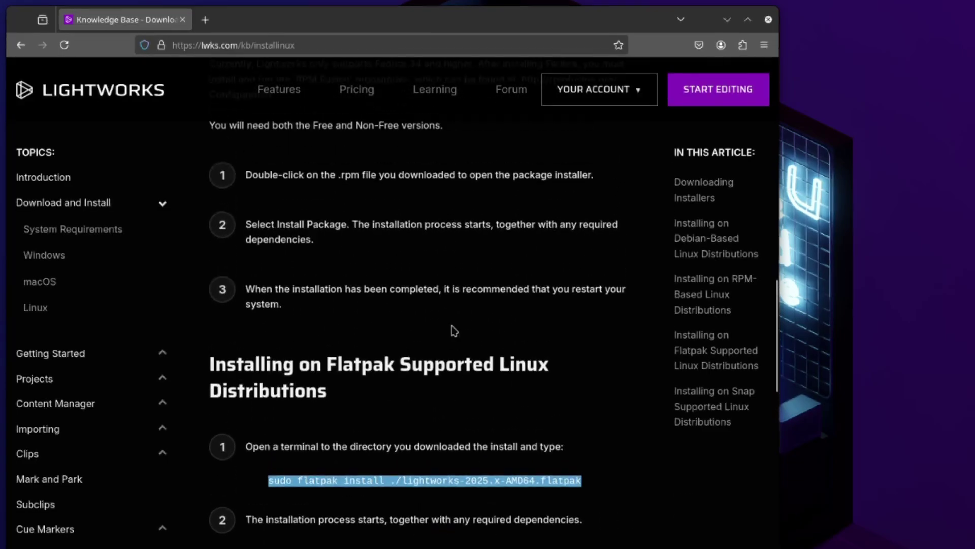
{"action": "scroll", "coordinate": [518, 358], "scroll_direction": "up", "scroll_amount": 1}
{"action": "scroll", "coordinate": [424, 351], "scroll_direction": "up", "scroll_amount": 7}
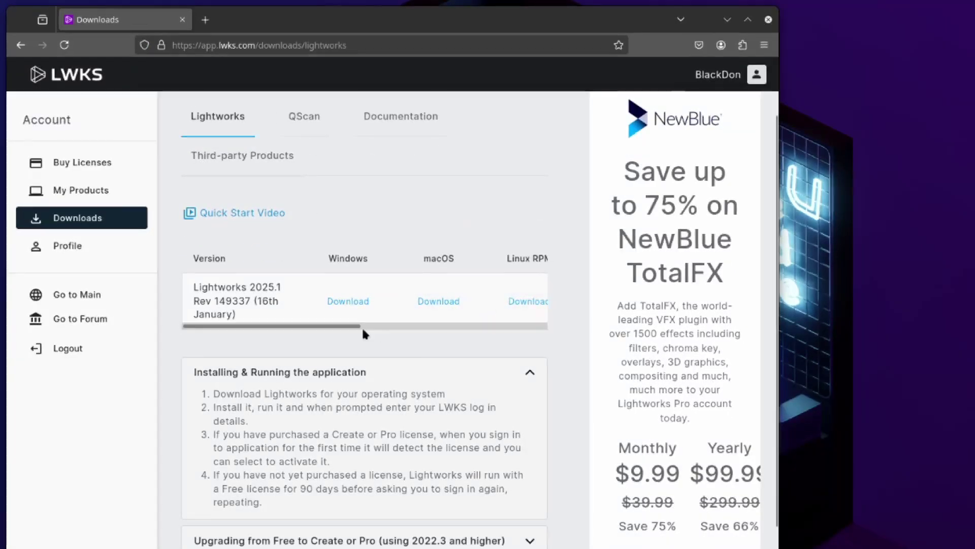
{"action": "left_click_drag", "start_coordinate": [331, 330], "coordinate": [479, 317]}
{"action": "left_click", "coordinate": [464, 302]}
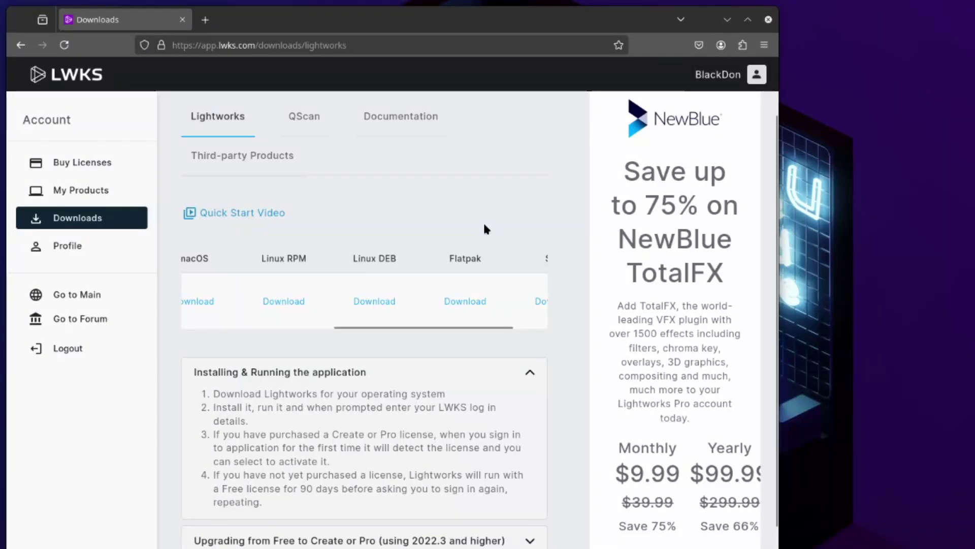
Step: Close Firefox and open the Downloads folder in Dolphin, bringing up its context menu
{"action": "left_click", "coordinate": [768, 20]}
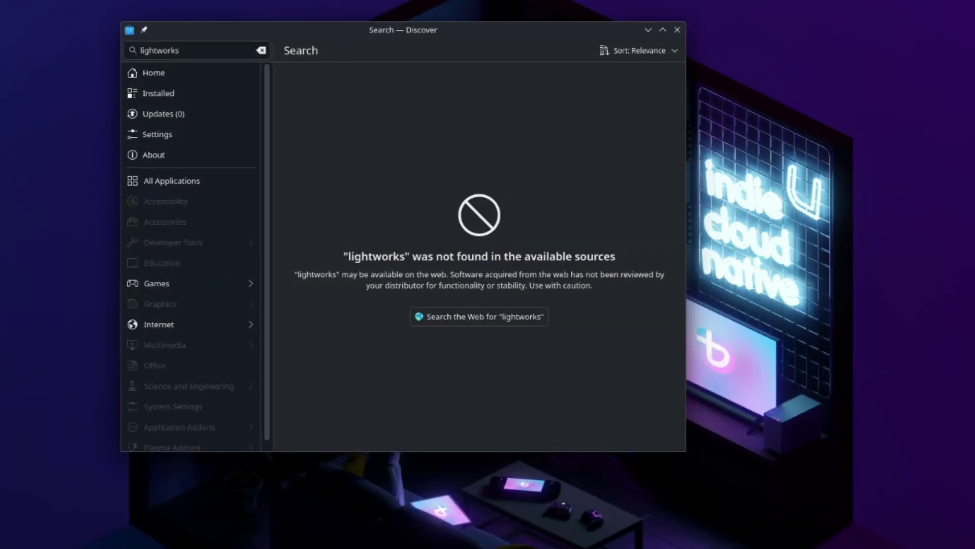
{"action": "key", "text": "super+e"}
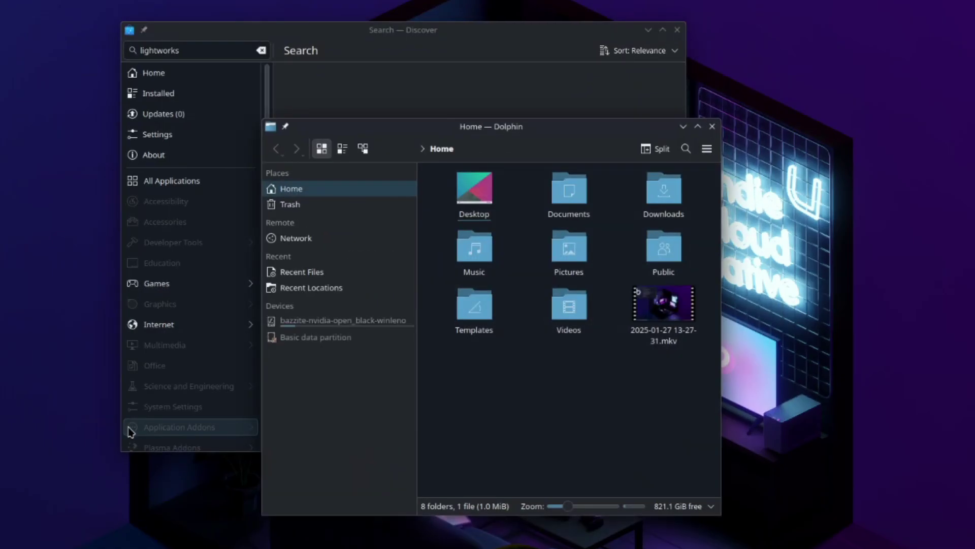
{"action": "double_click", "coordinate": [676, 203]}
{"action": "right_click", "coordinate": [612, 248]}
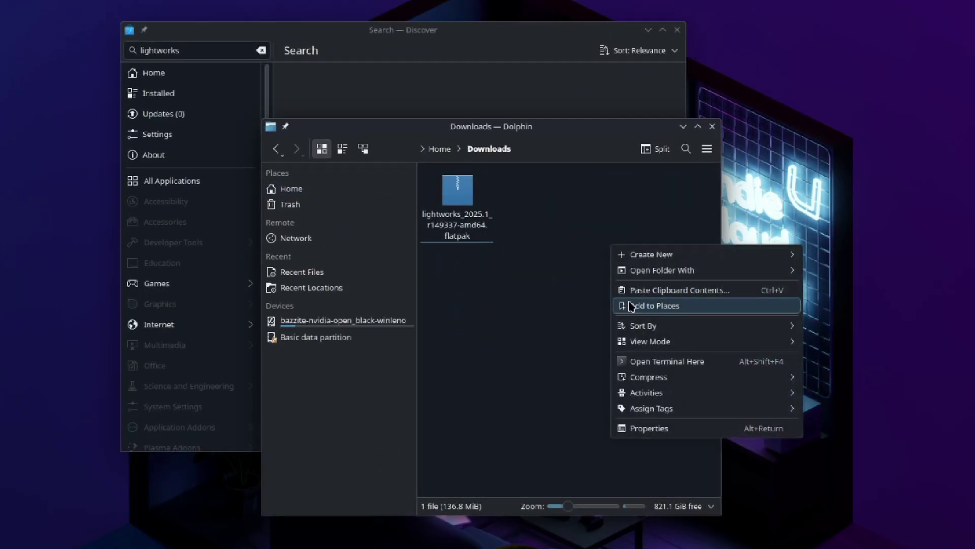
Step: Open a terminal in Downloads and run flatpak install on the Lightworks .flatpak file
{"action": "left_click", "coordinate": [639, 361]}
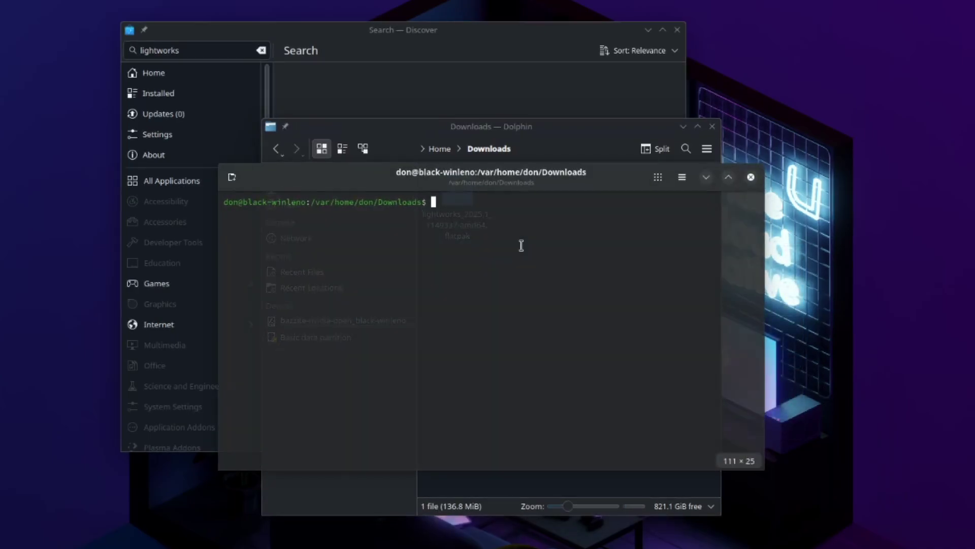
{"action": "left_click_drag", "start_coordinate": [599, 176], "coordinate": [906, 188]}
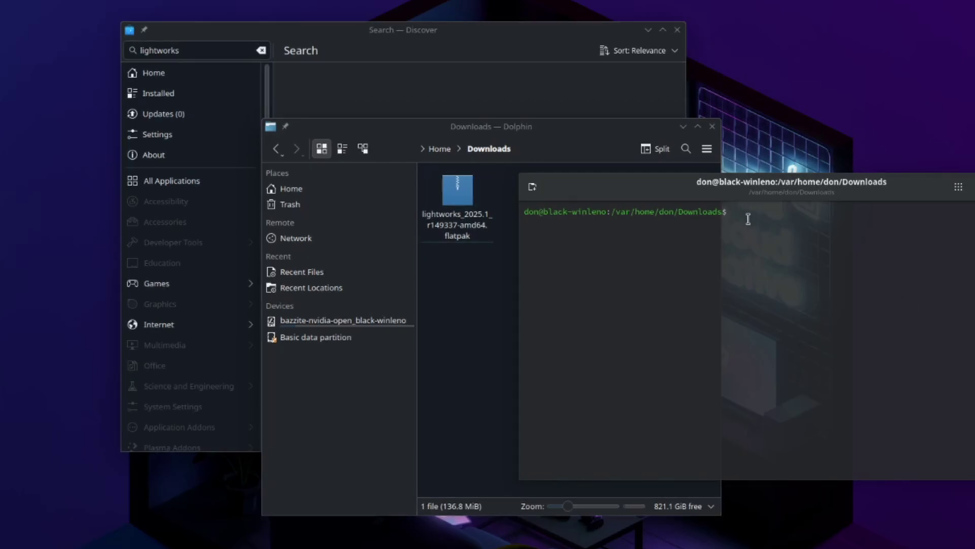
{"action": "type", "text": "to"}
{"action": "key", "text": "BackSpace"}
{"action": "key", "text": "BackSpace"}
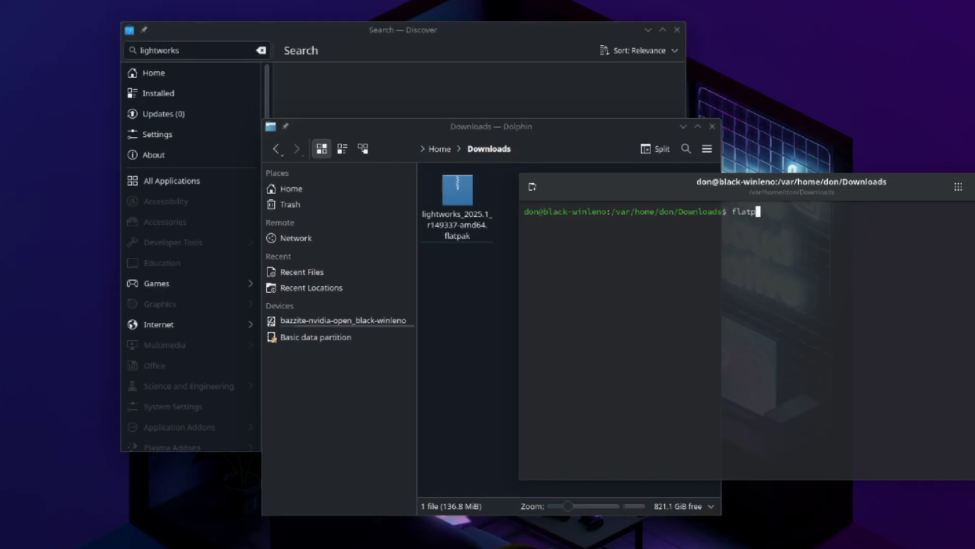
{"action": "type", "text": "k install"}
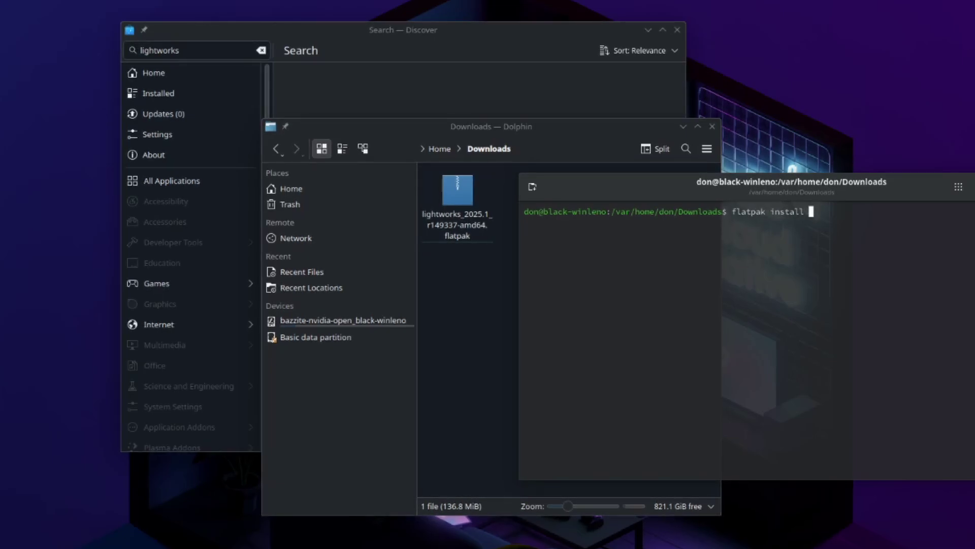
{"action": "key", "text": "Tab"}
{"action": "key", "text": "Tab"}
{"action": "key", "text": "Tab"}
{"action": "left_click_drag", "start_coordinate": [722, 243], "coordinate": [905, 243]}
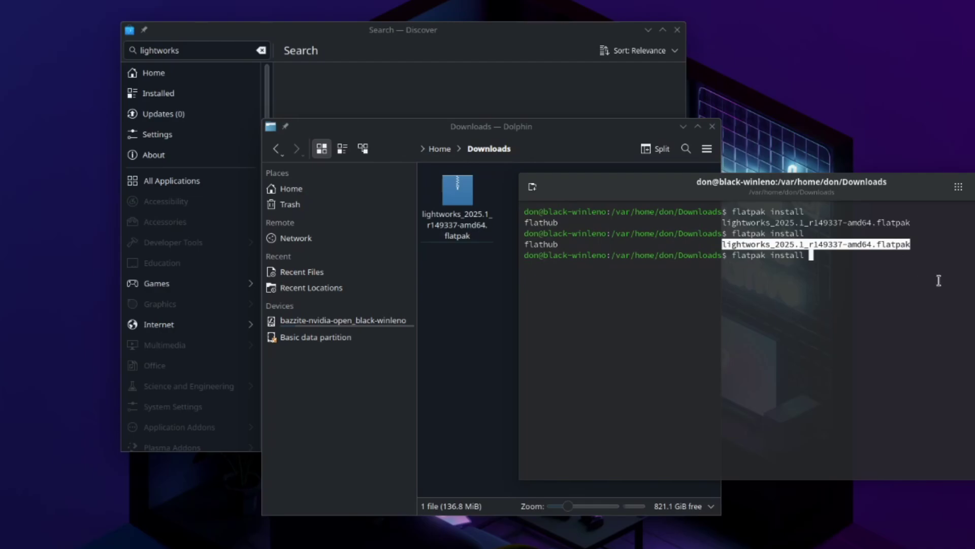
{"action": "key", "text": "ctrl+shift+c"}
{"action": "key", "text": "ctrl+shift+v"}
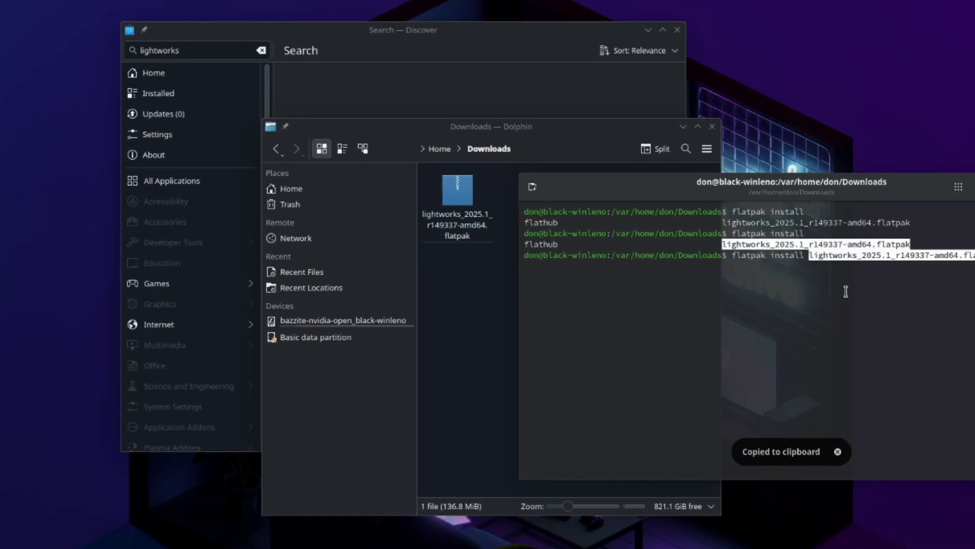
{"action": "key", "text": "Return"}
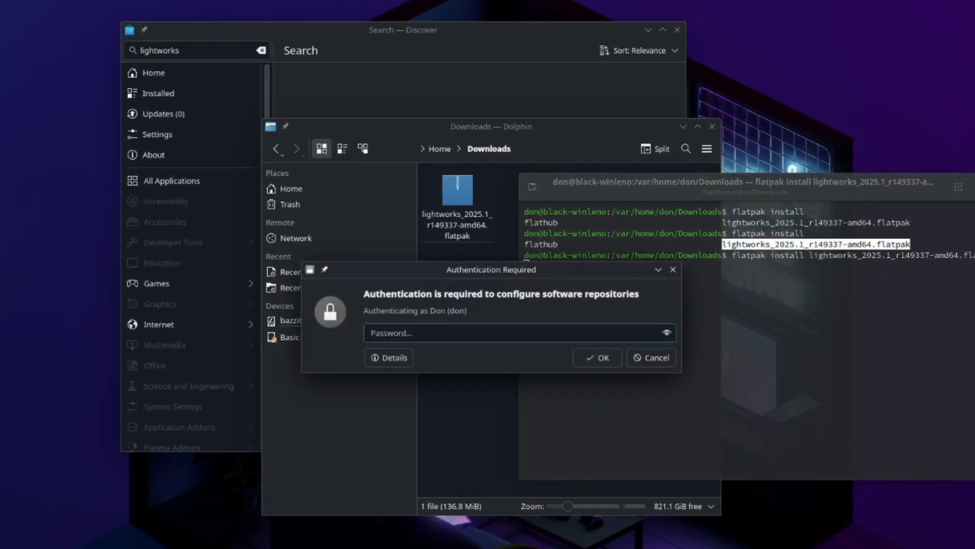
Step: Authenticate with the account password, confirm the installation, and close the terminal once complete
{"action": "type", "text": "••••••"}
{"action": "key", "text": "Return"}
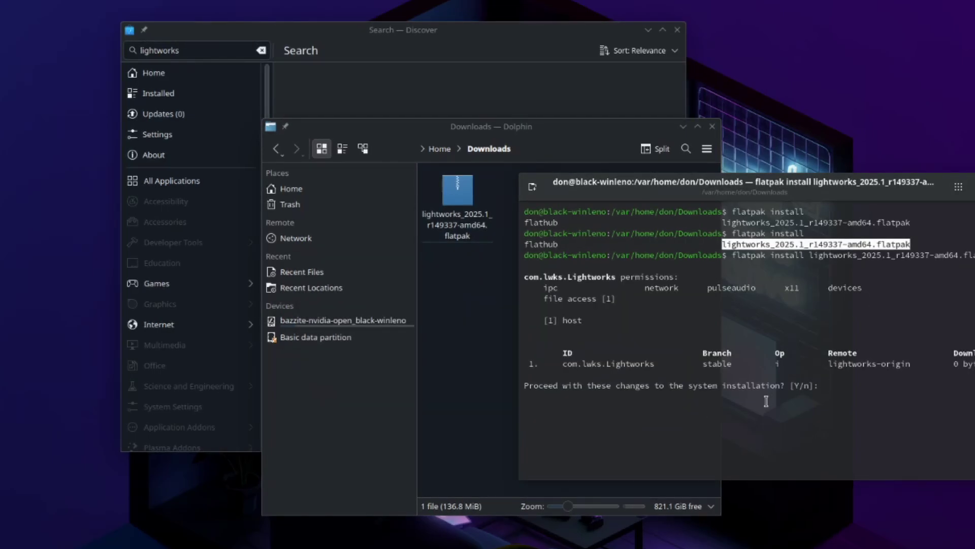
{"action": "key", "text": "Return"}
{"action": "type", "text": "•"}
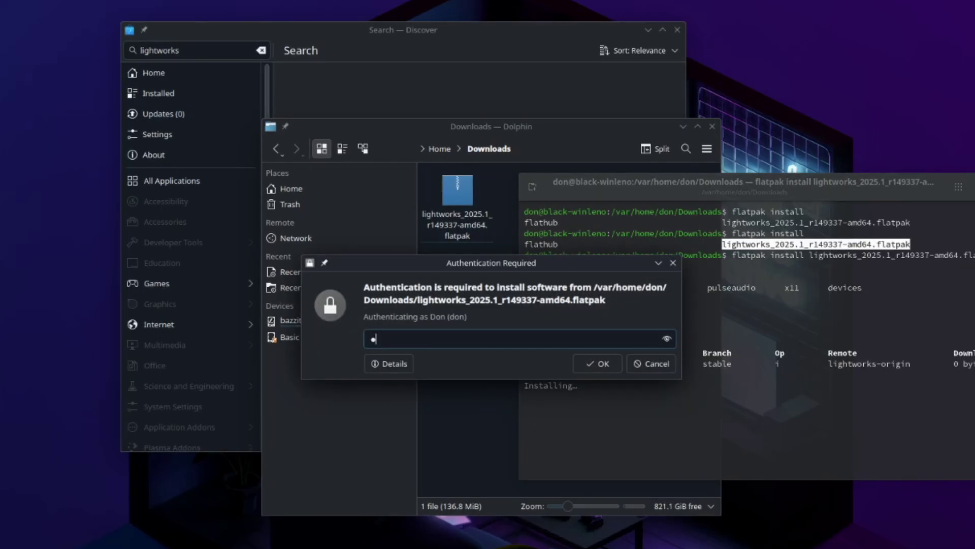
{"action": "type", "text": "•••••"}
{"action": "key", "text": "Return"}
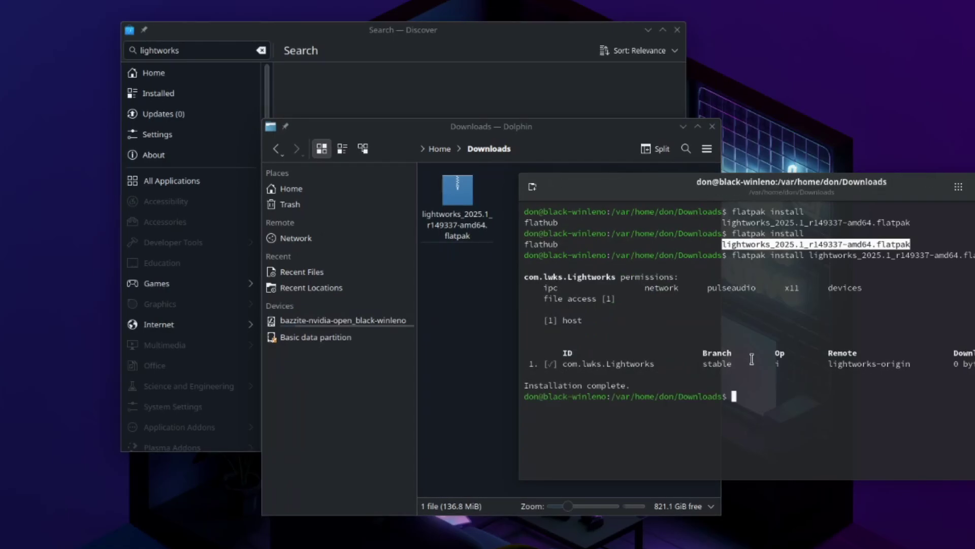
{"action": "left_click", "coordinate": [744, 399]}
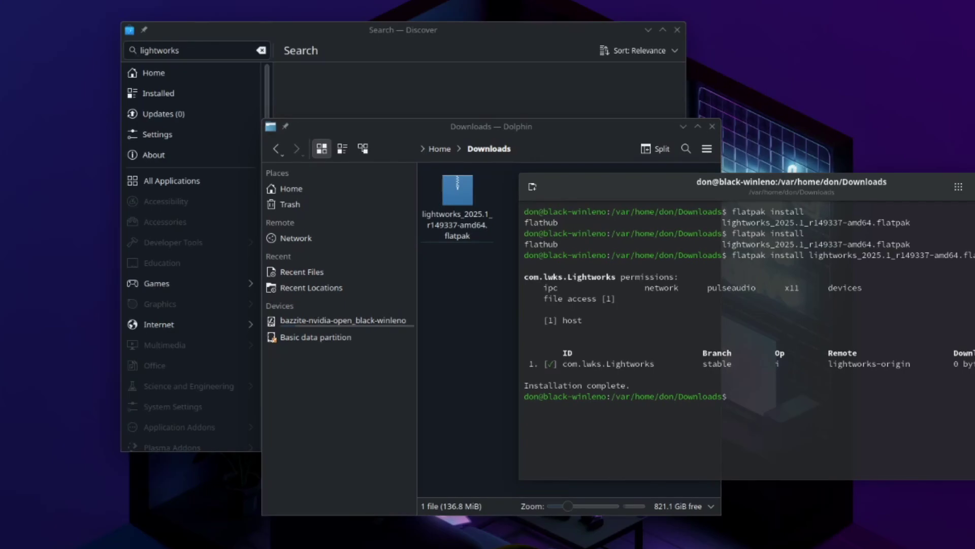
{"action": "left_click", "coordinate": [428, 359]}
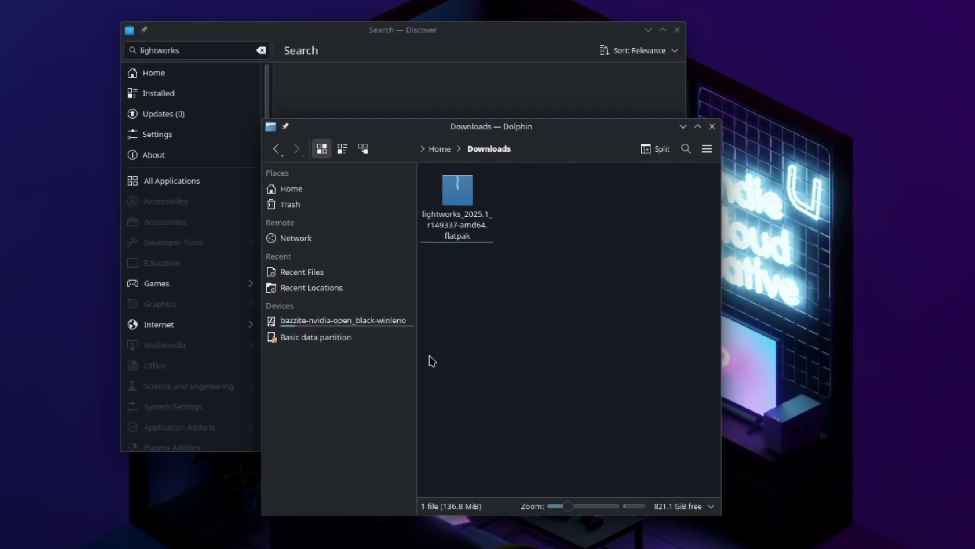
Step: Close Dolphin and delete 'lightworks' from Discover's search field
{"action": "left_click", "coordinate": [712, 126]}
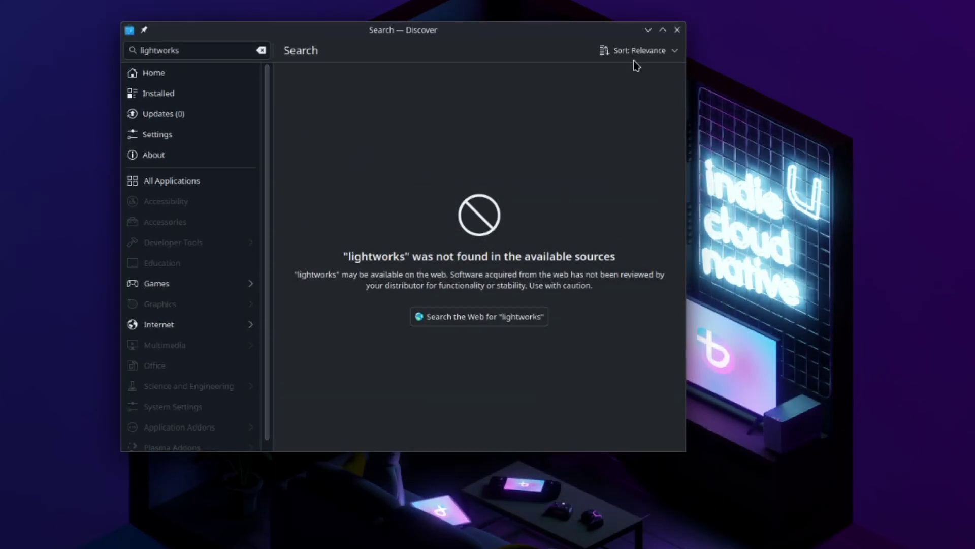
{"action": "left_click", "coordinate": [198, 55]}
{"action": "key", "text": "BackSpace"}
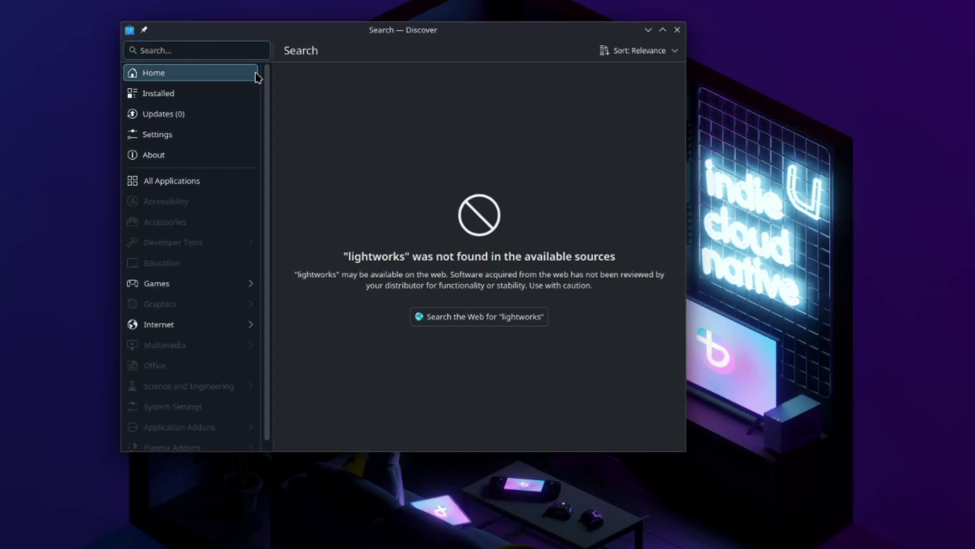
{"action": "left_click", "coordinate": [237, 51]}
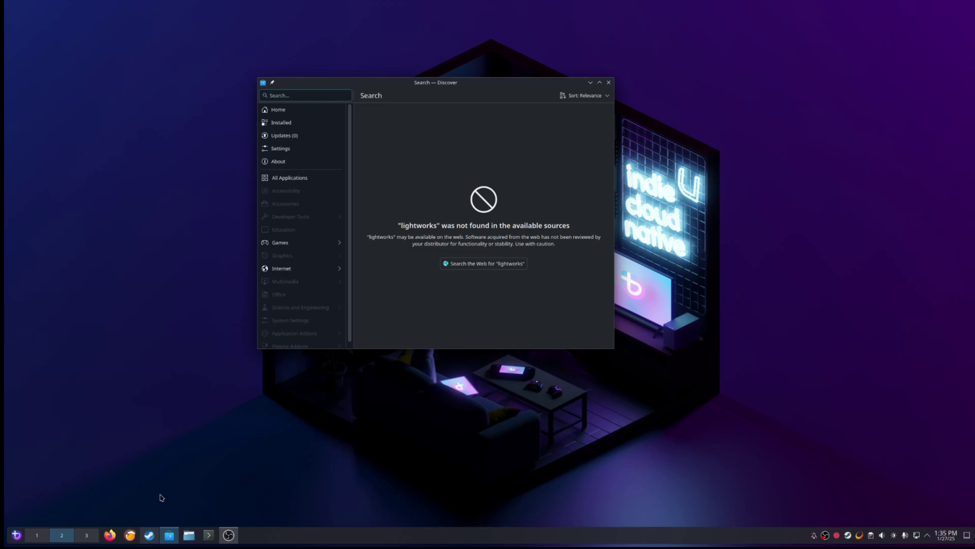
{"action": "left_click", "coordinate": [10, 540]}
{"action": "type", "text": "l"}
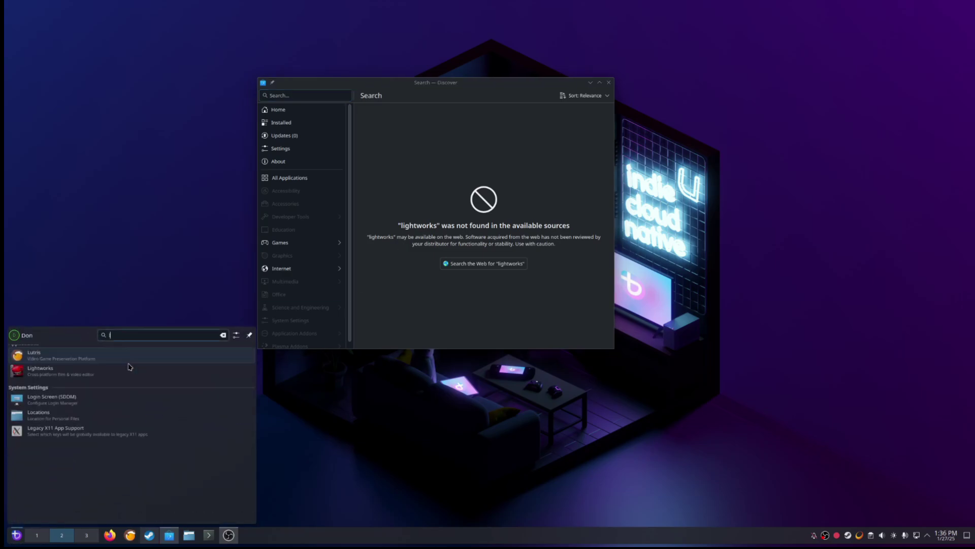
{"action": "type", "text": "igh"}
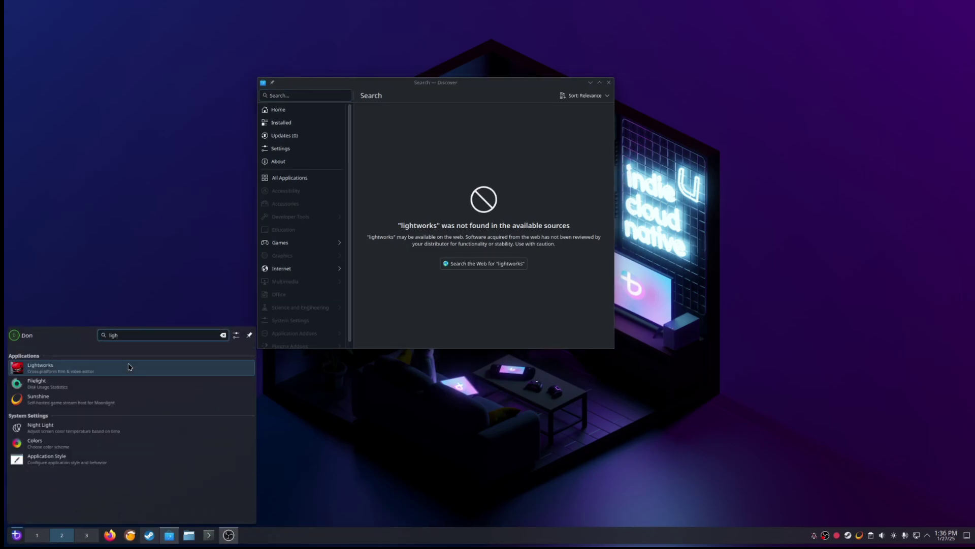
{"action": "left_click", "coordinate": [129, 366]}
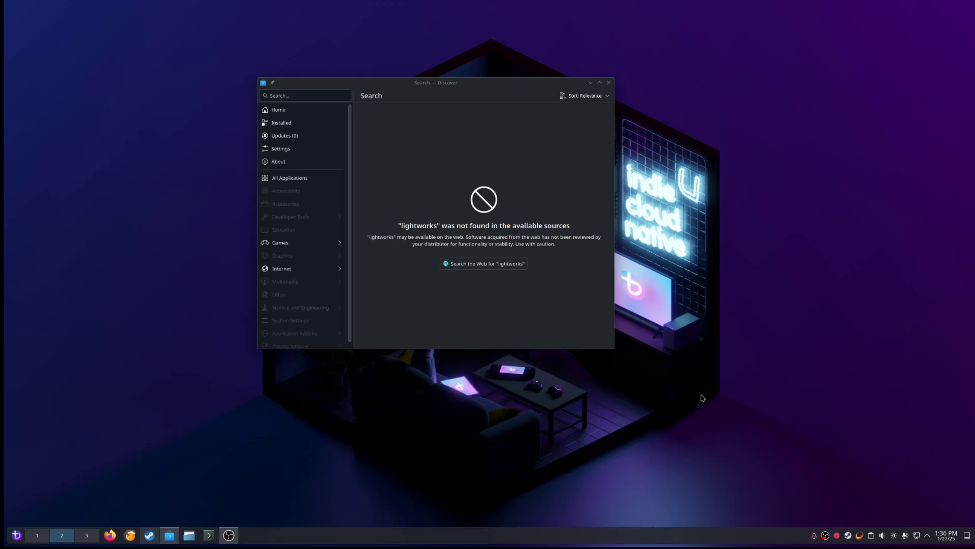
{"action": "key", "text": "alt+space"}
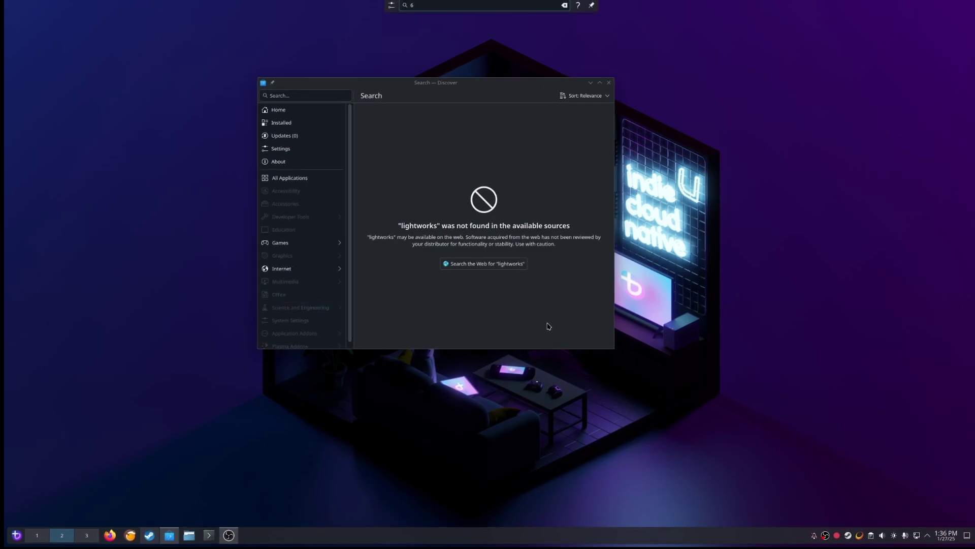
{"action": "type", "text": "o"}
{"action": "key", "text": "Escape"}
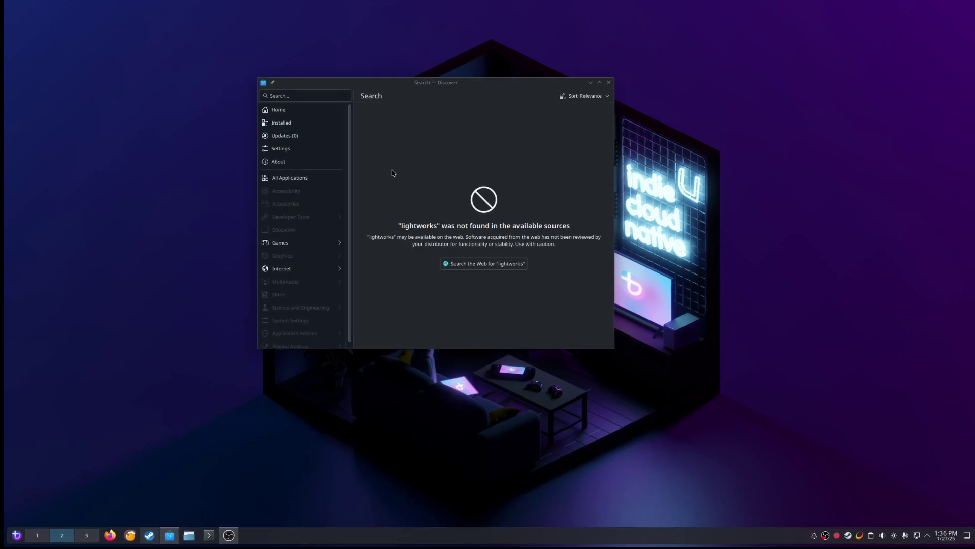
Step: Review the updates list and home page, then quit Discover with Ctrl+Q
{"action": "left_click", "coordinate": [311, 136]}
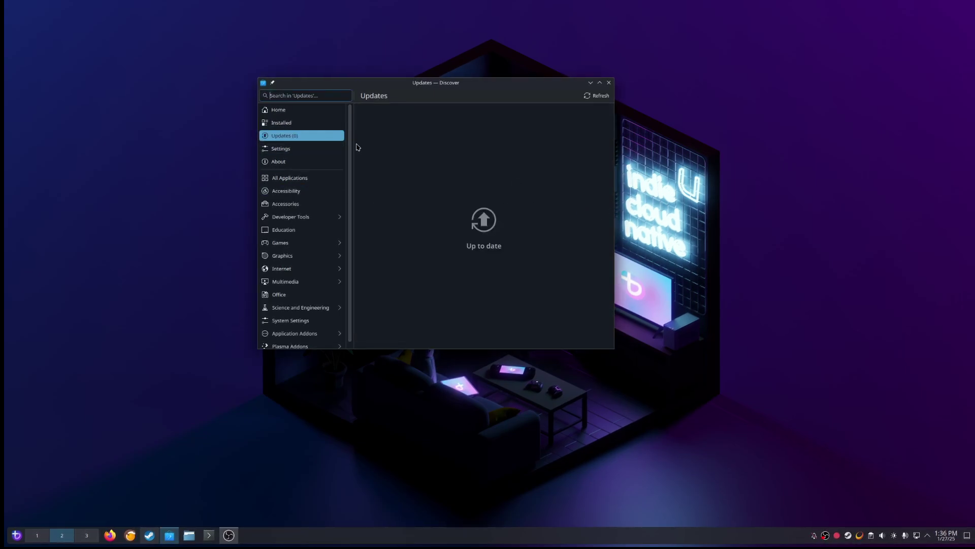
{"action": "left_click", "coordinate": [289, 108]}
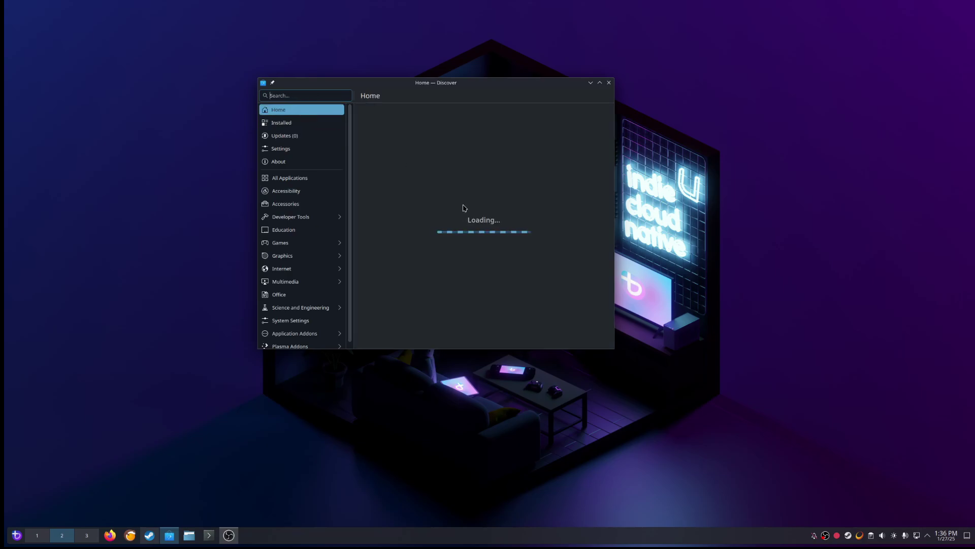
{"action": "scroll", "coordinate": [460, 206], "scroll_direction": "down", "scroll_amount": 3}
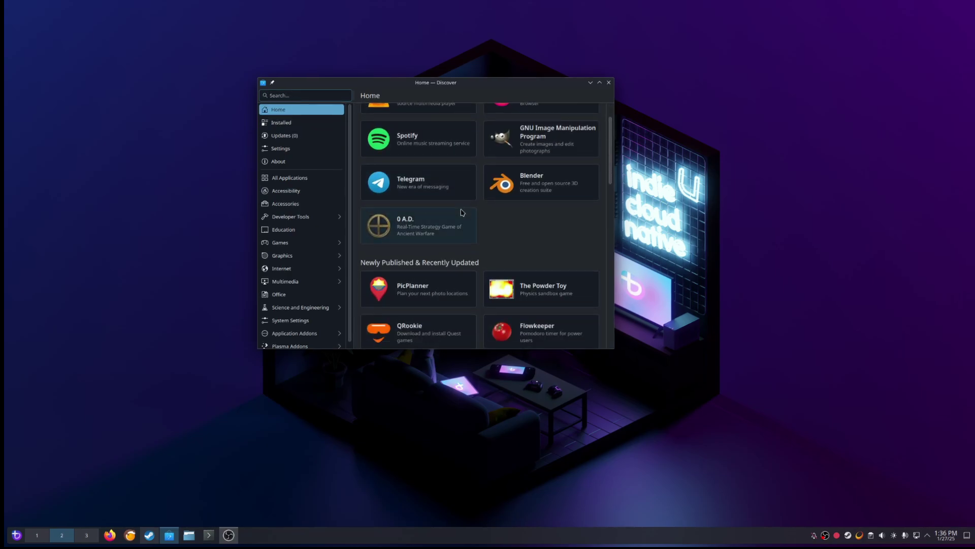
{"action": "scroll", "coordinate": [462, 213], "scroll_direction": "down", "scroll_amount": 2}
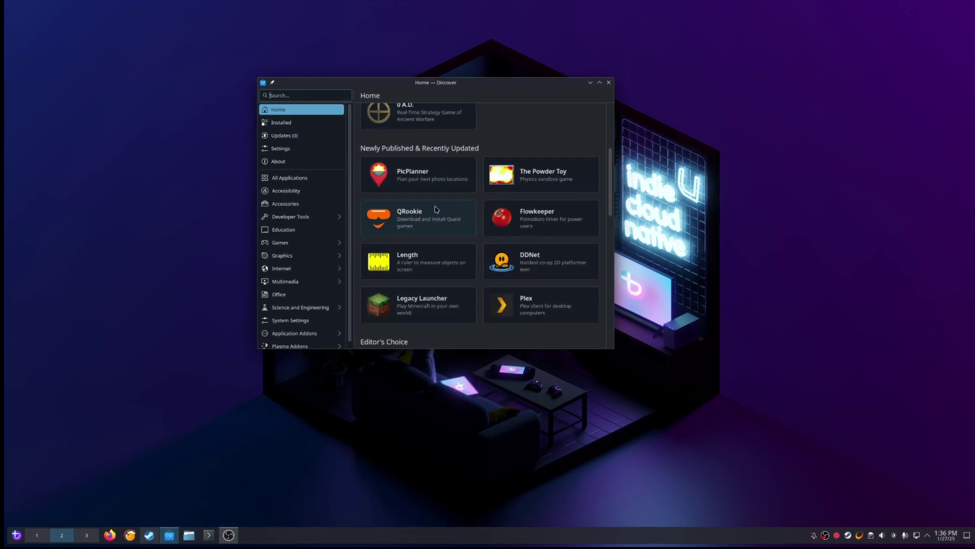
{"action": "key", "text": "ctrl+q"}
Step: Move the Plasma taskbar panel to the top screen edge, exit edit mode, and launch System Settings
{"action": "right_click", "coordinate": [369, 545]}
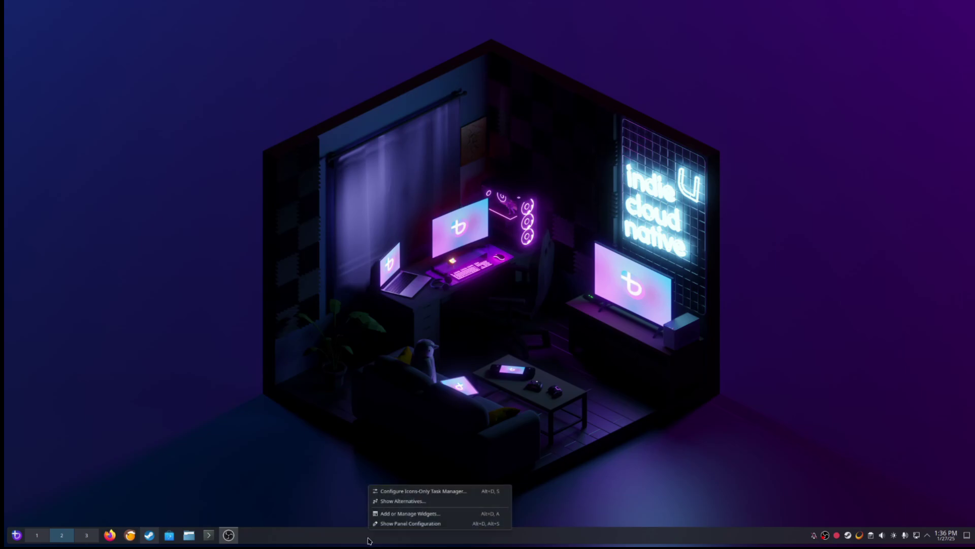
{"action": "left_click", "coordinate": [409, 523]}
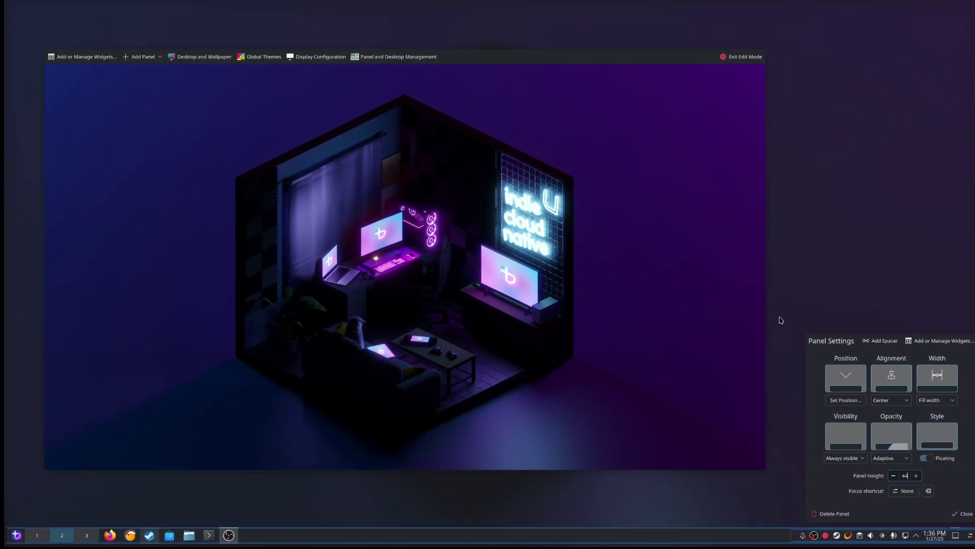
{"action": "left_click", "coordinate": [845, 392]}
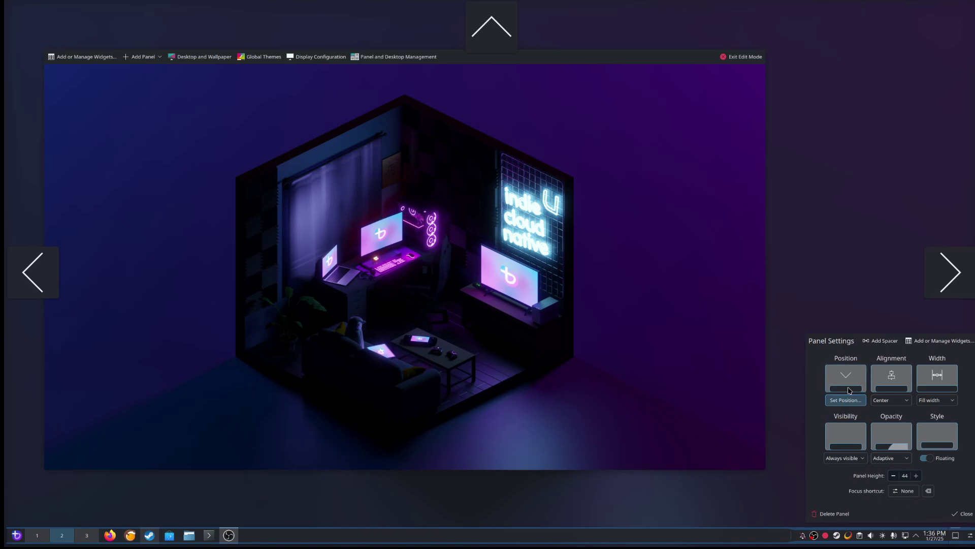
{"action": "left_click", "coordinate": [489, 34]}
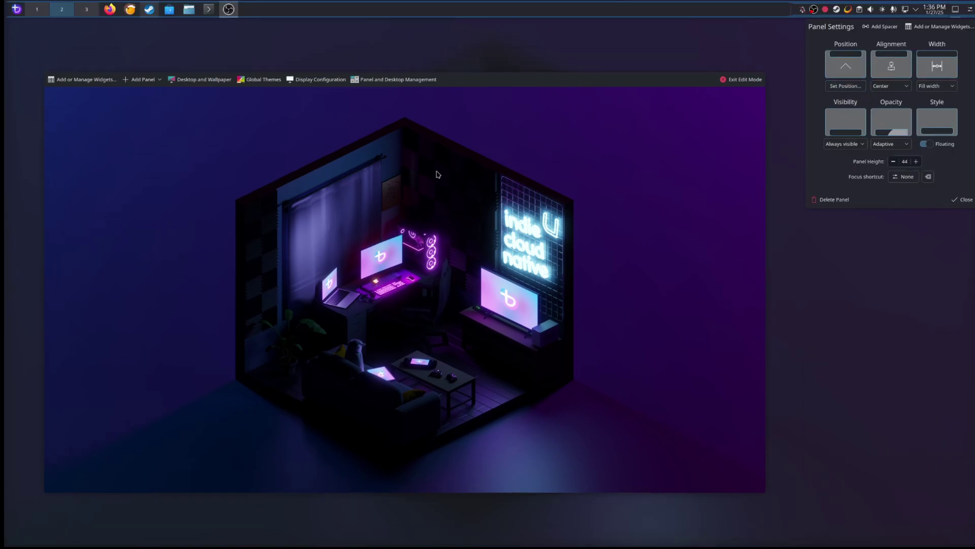
{"action": "left_click", "coordinate": [958, 201]}
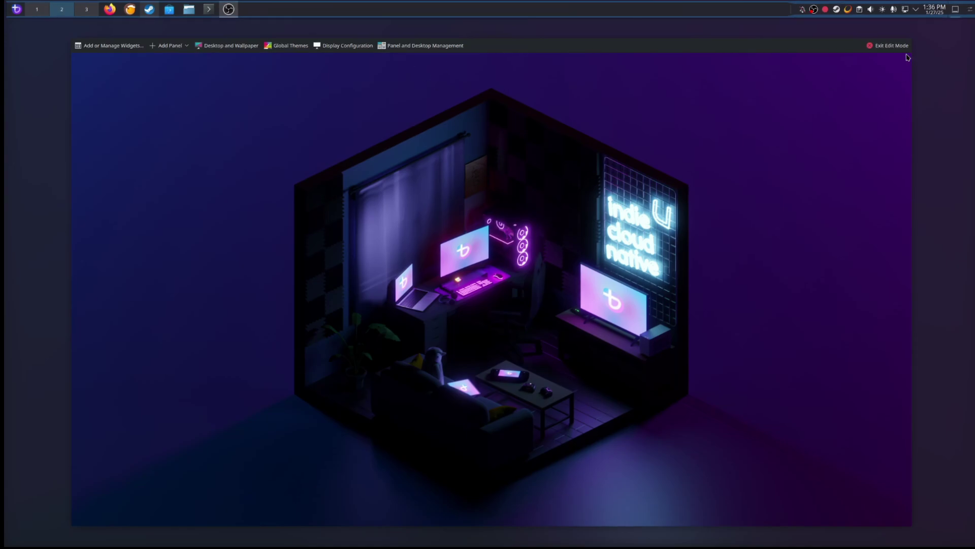
{"action": "left_click", "coordinate": [888, 45]}
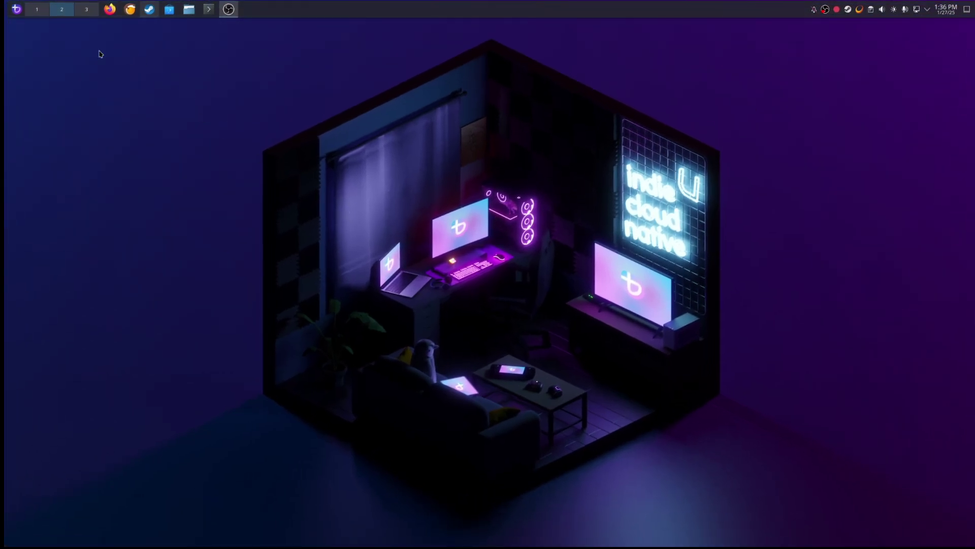
{"action": "left_click", "coordinate": [16, 9]}
{"action": "left_click", "coordinate": [157, 99]}
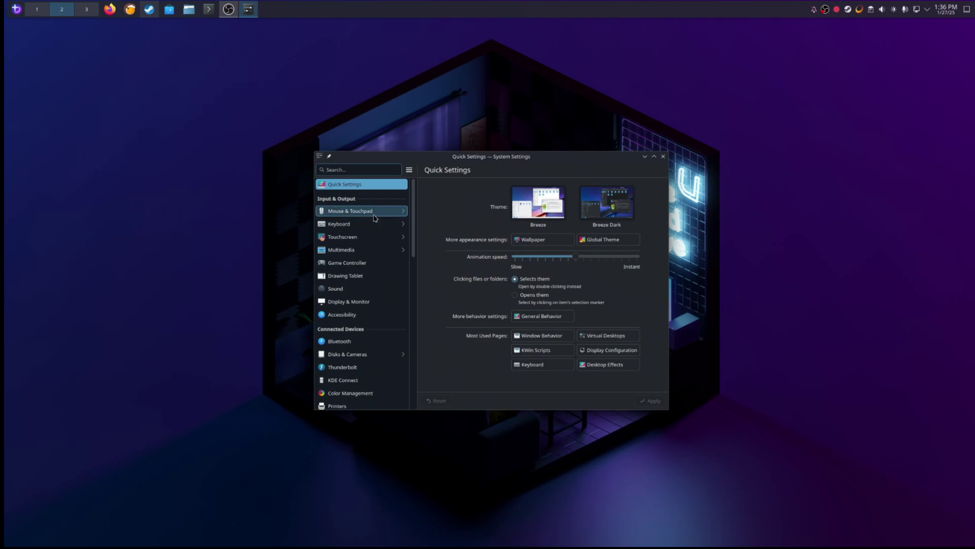
Step: Set Zen Browser as default web browser and Konsole as default terminal, then apply
{"action": "left_click", "coordinate": [373, 212]}
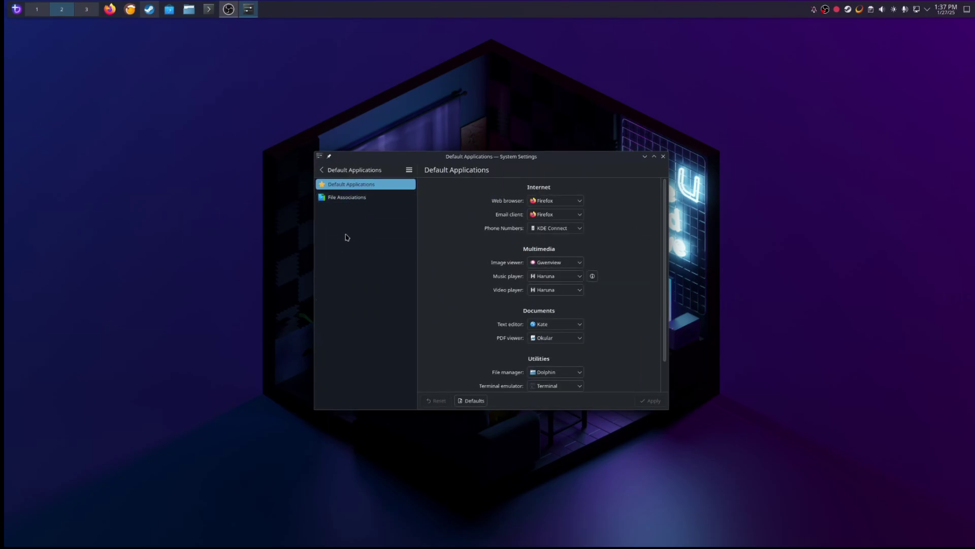
{"action": "left_click", "coordinate": [564, 200]}
{"action": "left_click", "coordinate": [567, 226]}
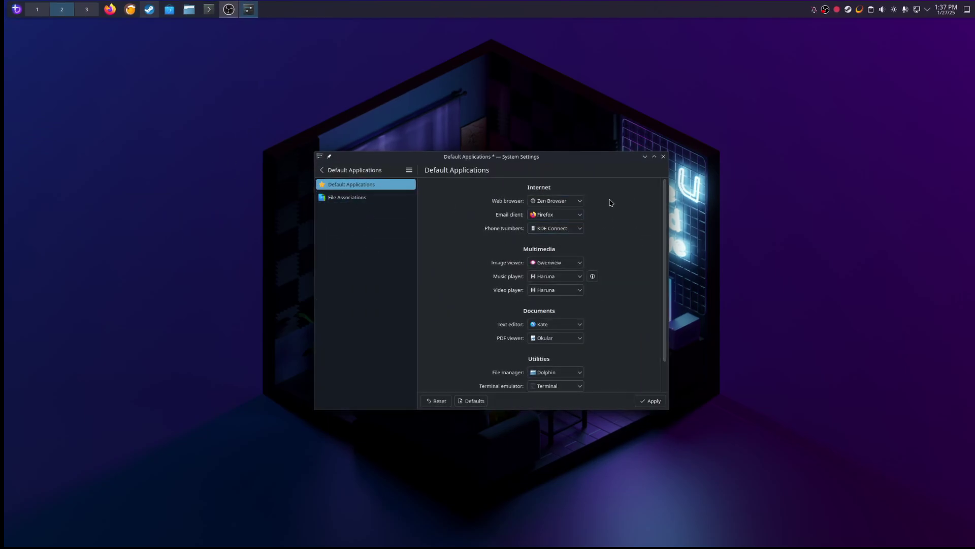
{"action": "scroll", "coordinate": [573, 244], "scroll_direction": "down", "scroll_amount": 2}
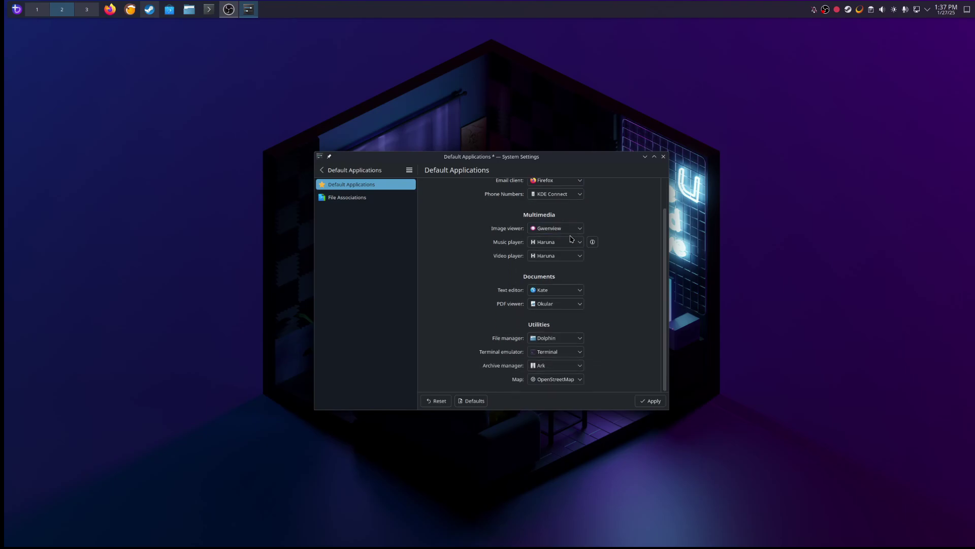
{"action": "left_click", "coordinate": [570, 352]}
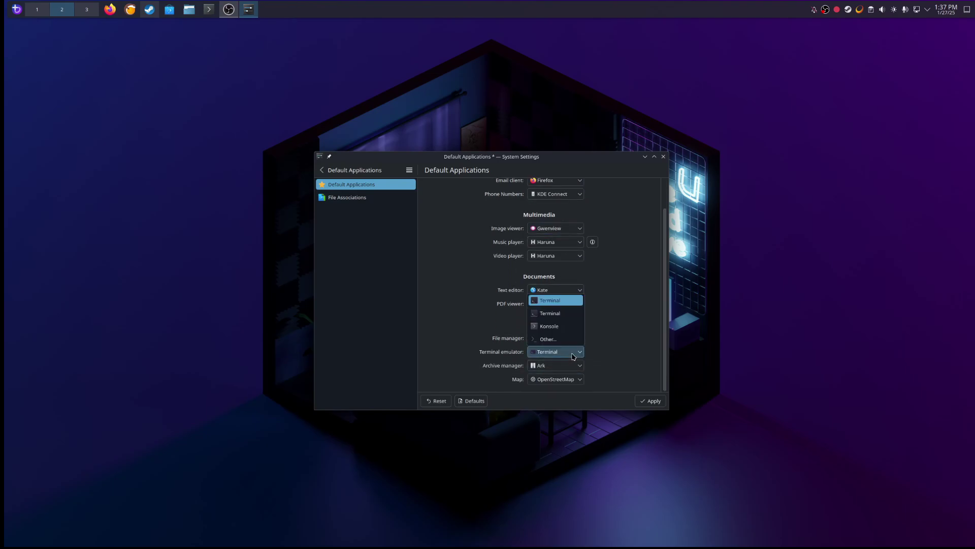
{"action": "left_click", "coordinate": [562, 329]}
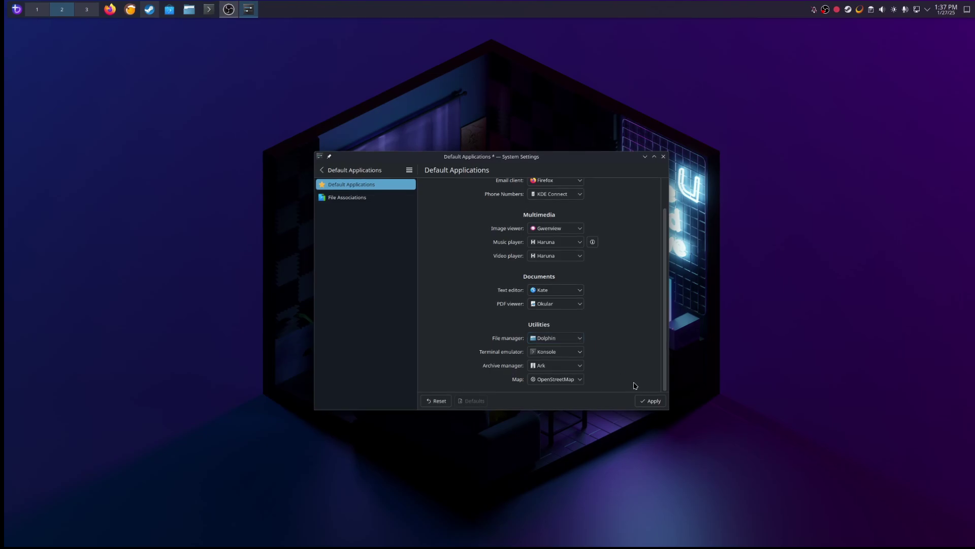
{"action": "left_click", "coordinate": [652, 401]}
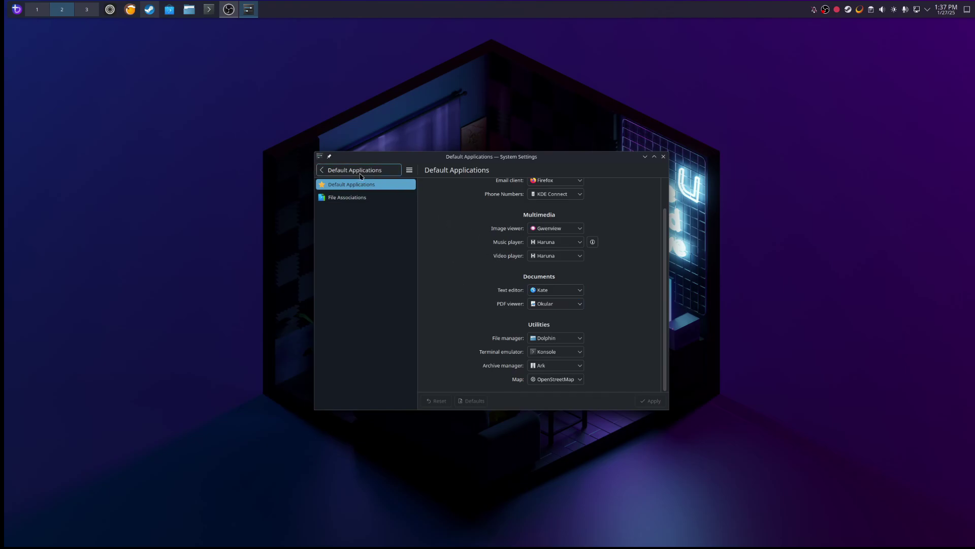
Step: Close System Settings and view Steam's Compatibility page, where other titles use GE-Proton9-23
{"action": "left_click", "coordinate": [663, 156]}
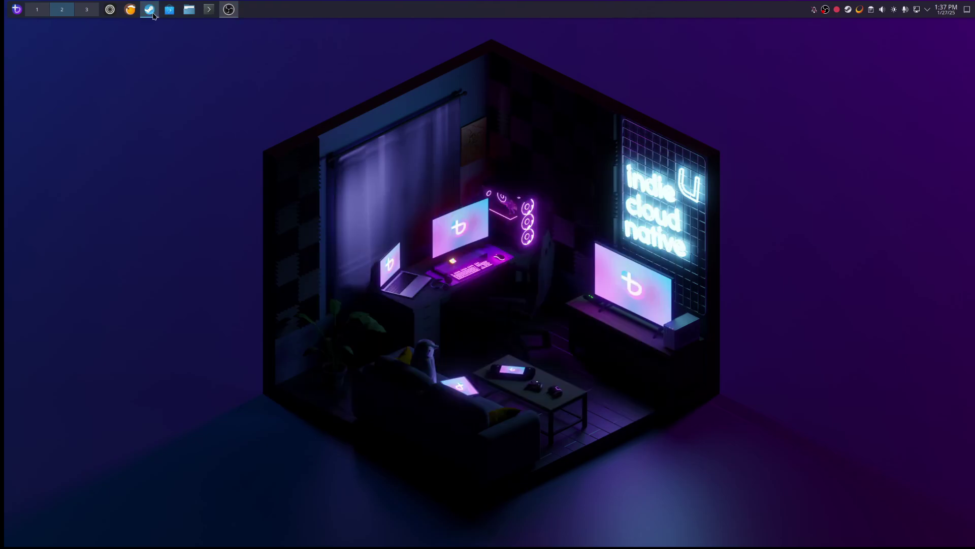
{"action": "left_click", "coordinate": [150, 10]}
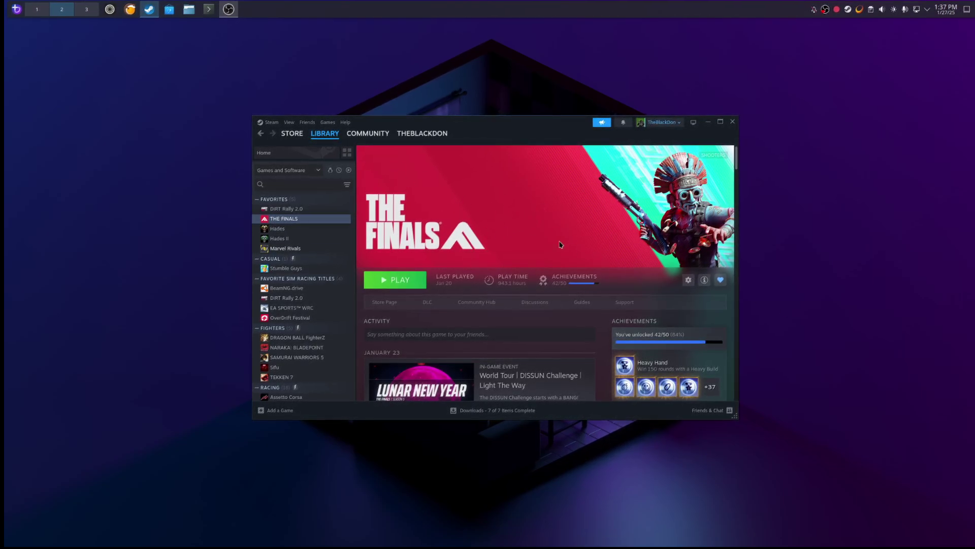
{"action": "left_click", "coordinate": [270, 122]}
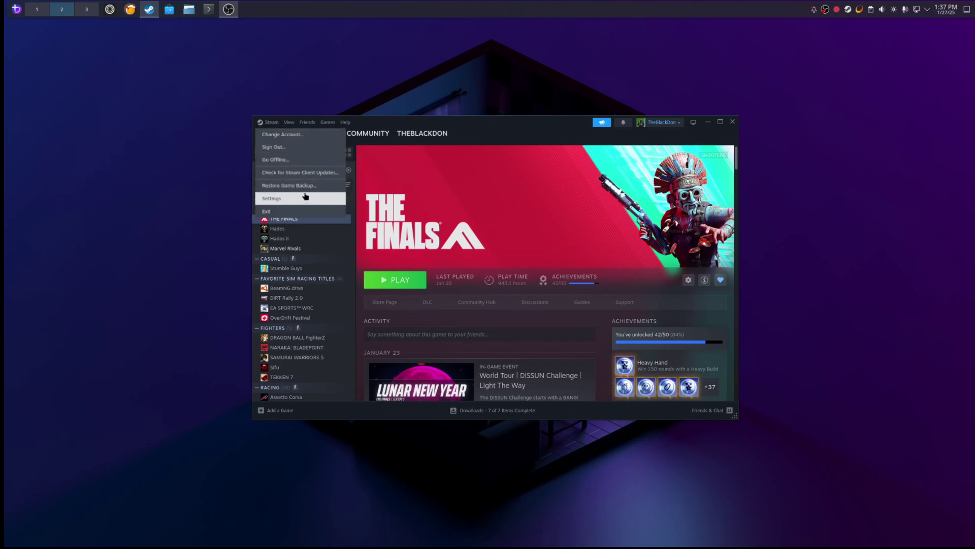
{"action": "left_click", "coordinate": [304, 197]}
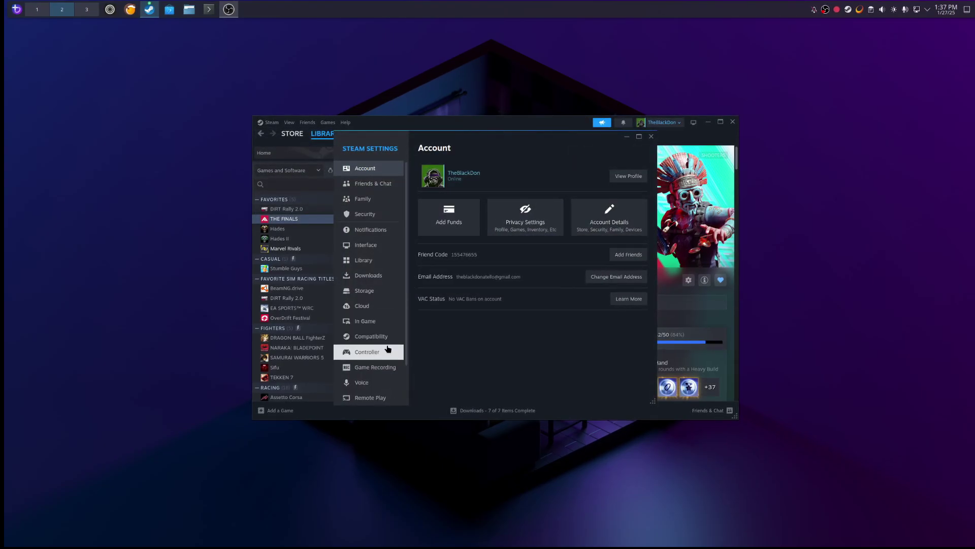
{"action": "left_click", "coordinate": [372, 336]}
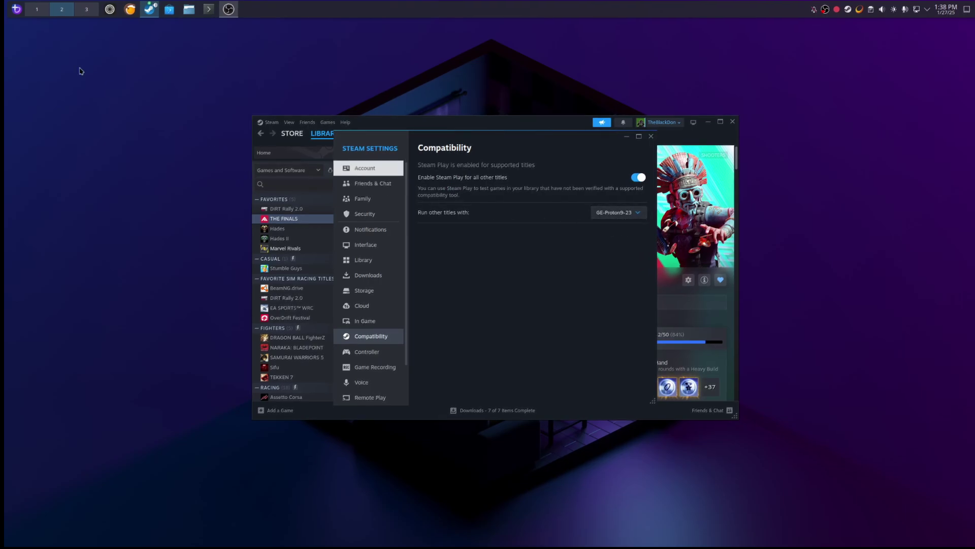
{"action": "left_click", "coordinate": [15, 13]}
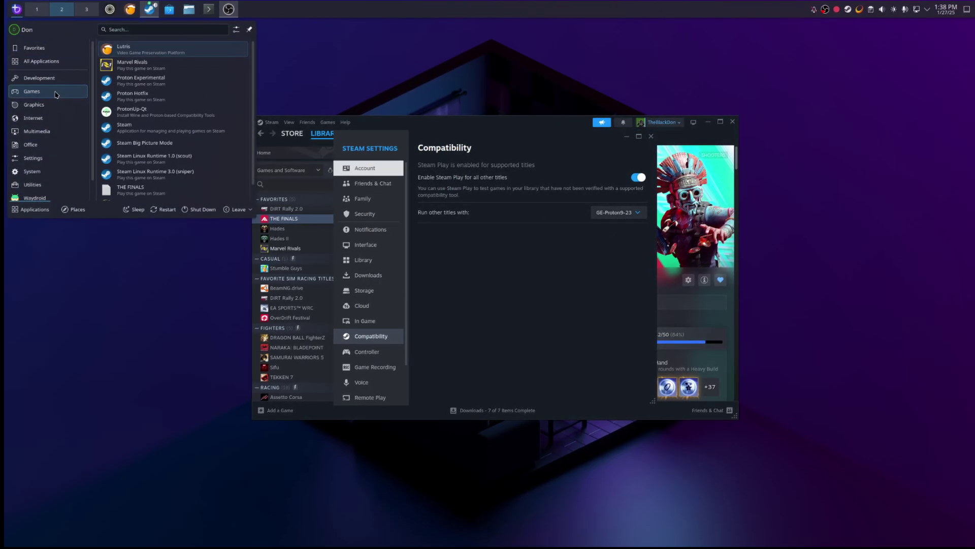
Step: Launch ProtonUp-Qt from a 'pro' search, check the installed GE-Proton9-23, and close it
{"action": "type", "text": "pro"}
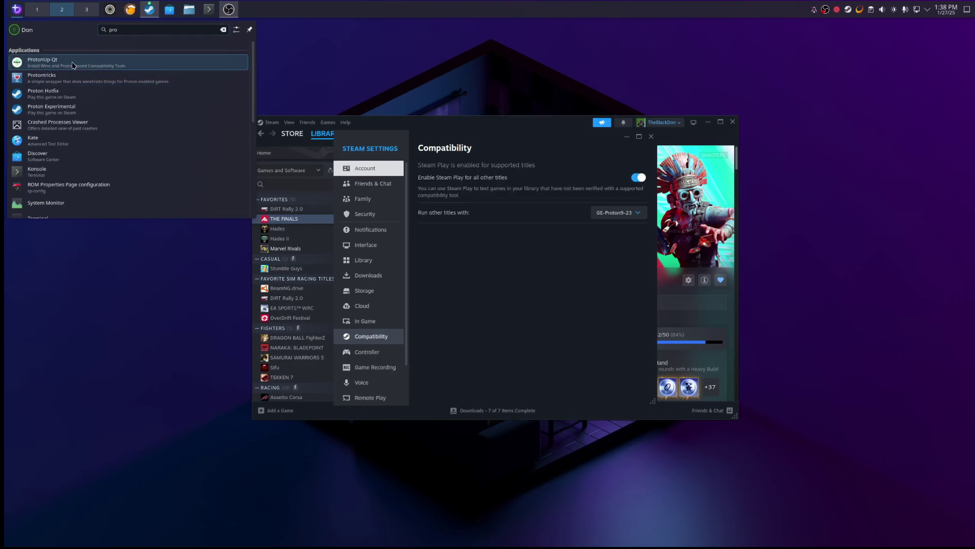
{"action": "left_click", "coordinate": [72, 65]}
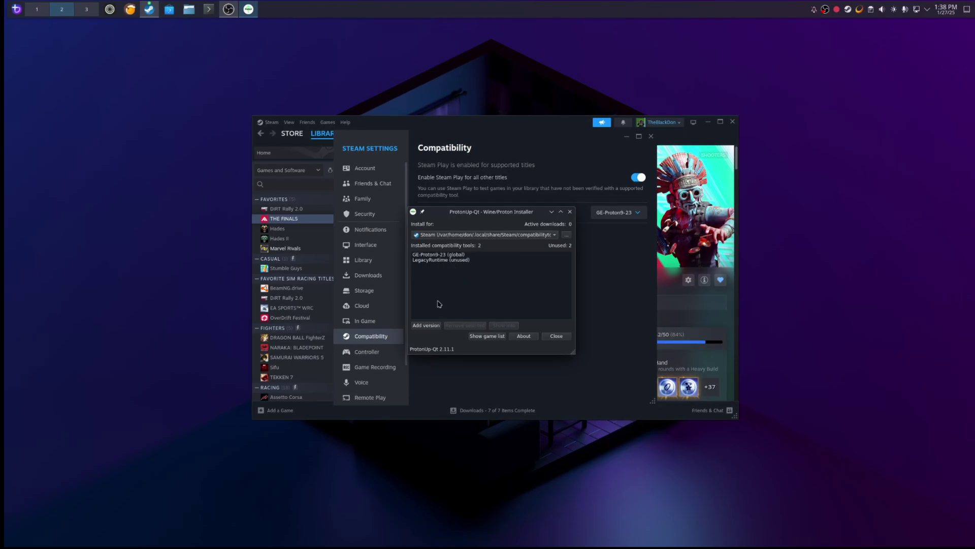
{"action": "left_click", "coordinate": [570, 212]}
Step: Keep GE-Proton9-23 as the tool for other titles and close Steam Settings
{"action": "left_click", "coordinate": [609, 213]}
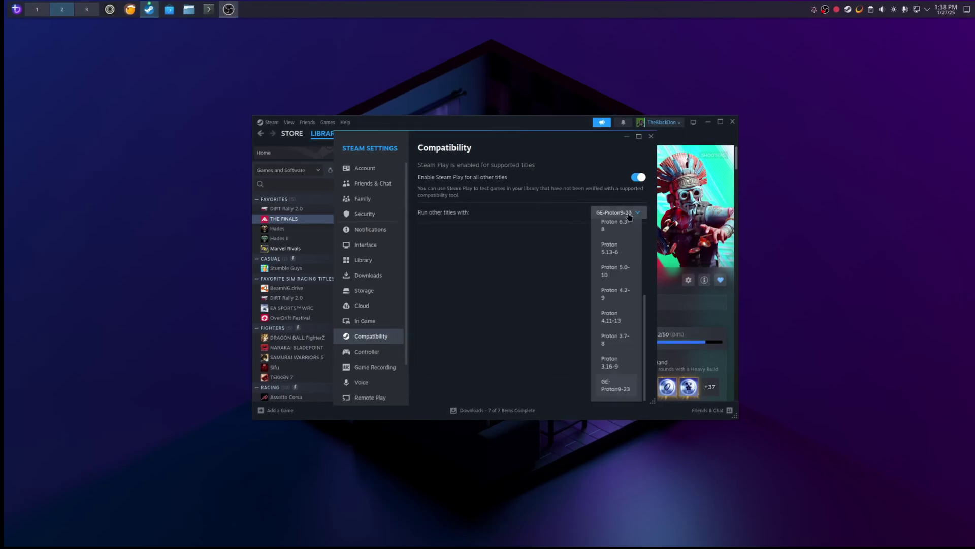
{"action": "left_click", "coordinate": [542, 271]}
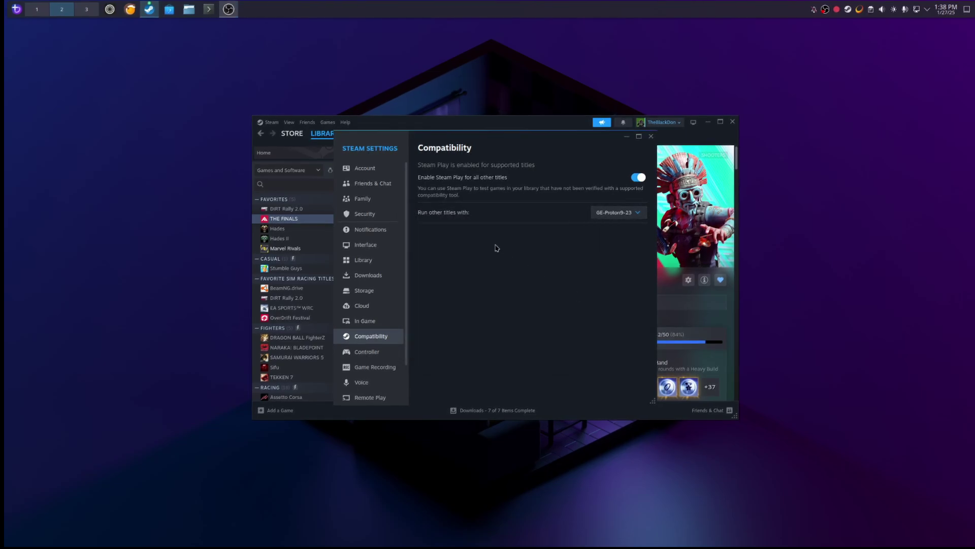
{"action": "left_click", "coordinate": [651, 137]}
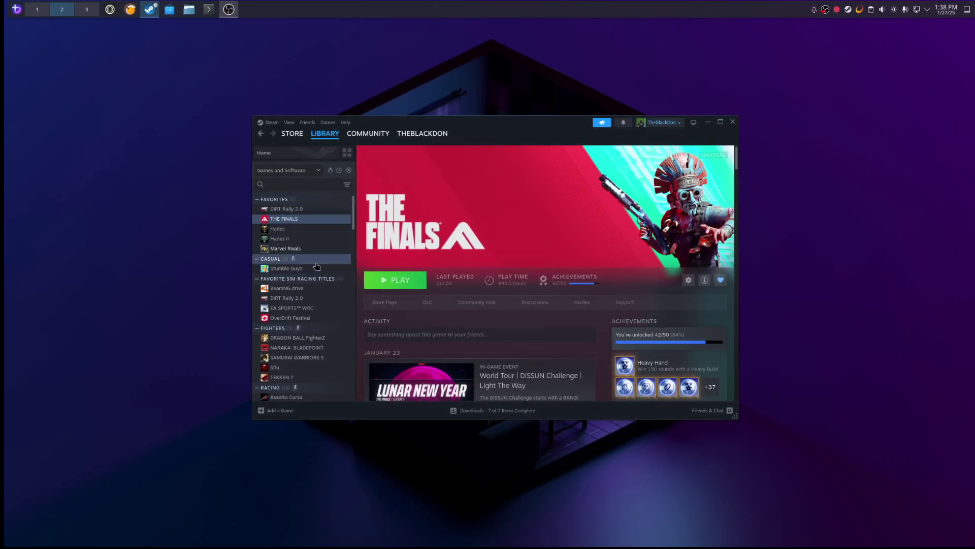
Step: Close Steam, find 'microsoft edge' in Discover, start installing it, and clear the desktop
{"action": "left_click", "coordinate": [734, 122]}
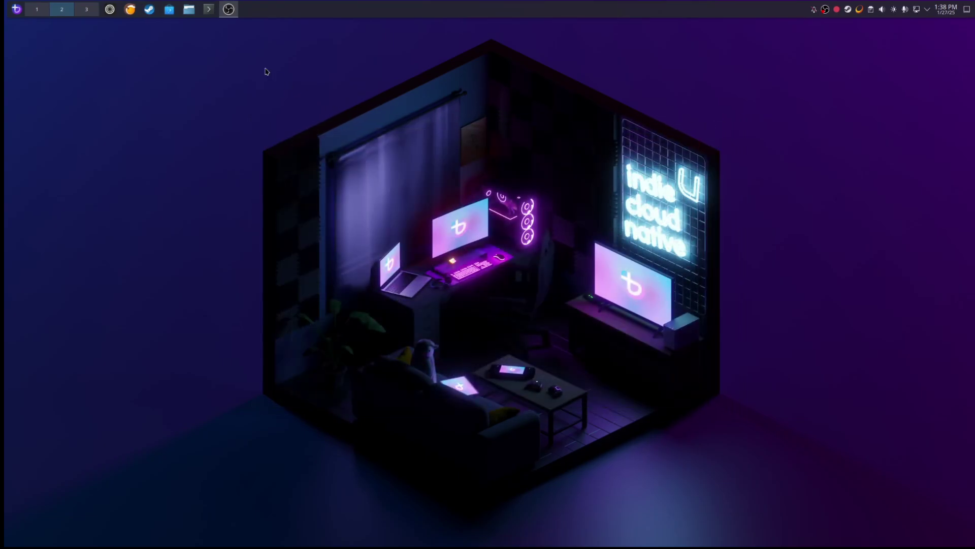
{"action": "left_click", "coordinate": [169, 13]}
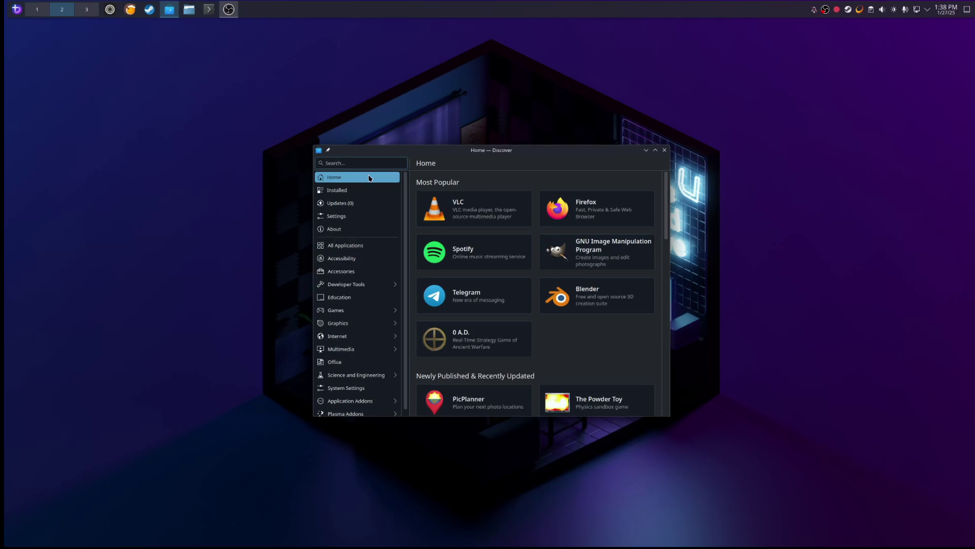
{"action": "type", "text": "mic"}
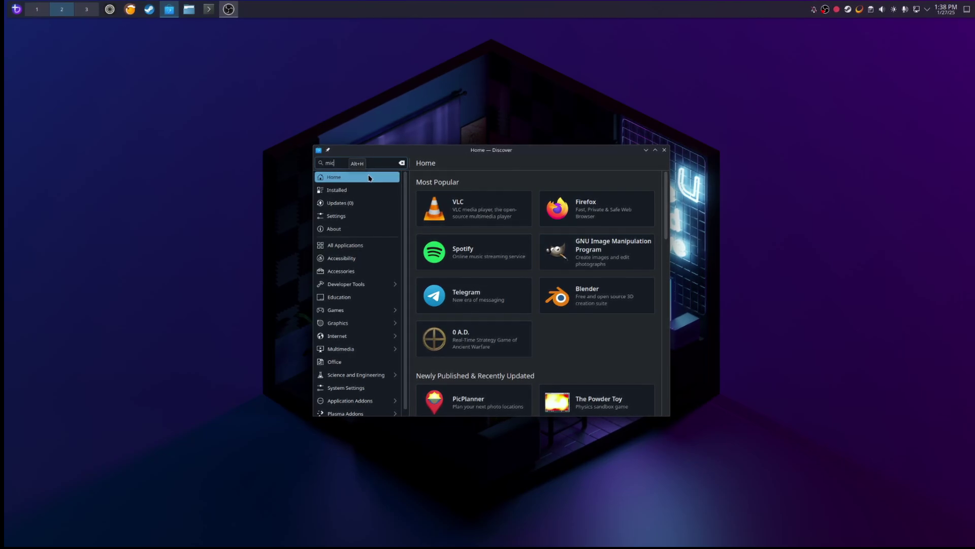
{"action": "type", "text": "rosoft edge"}
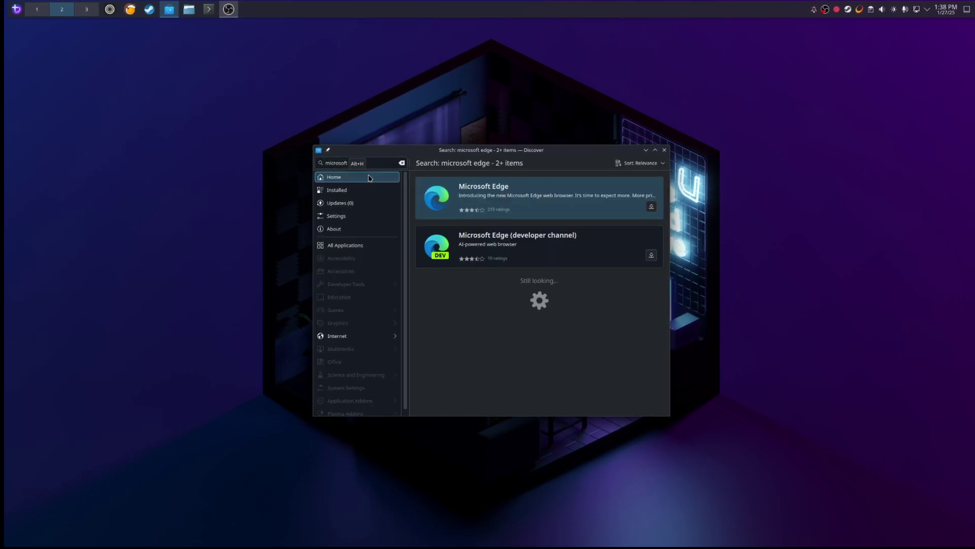
{"action": "left_click", "coordinate": [652, 207]}
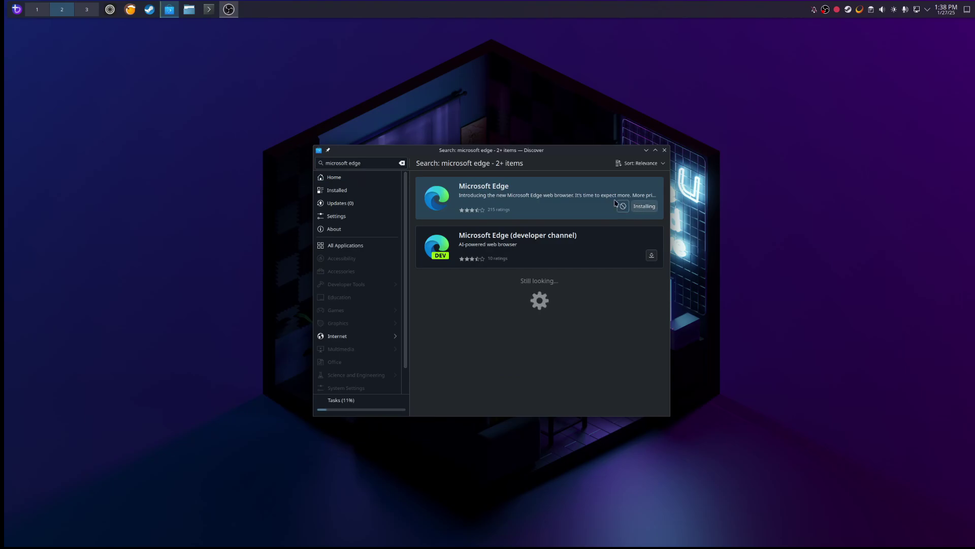
{"action": "key", "text": "super+d"}
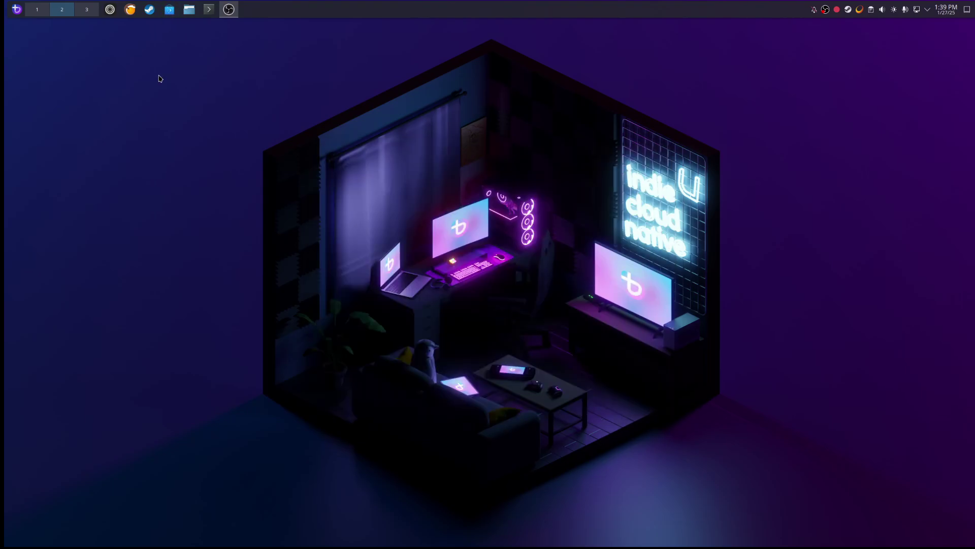
Step: Launch Microsoft Edge from an 'edge' launcher search
{"action": "left_click", "coordinate": [20, 11]}
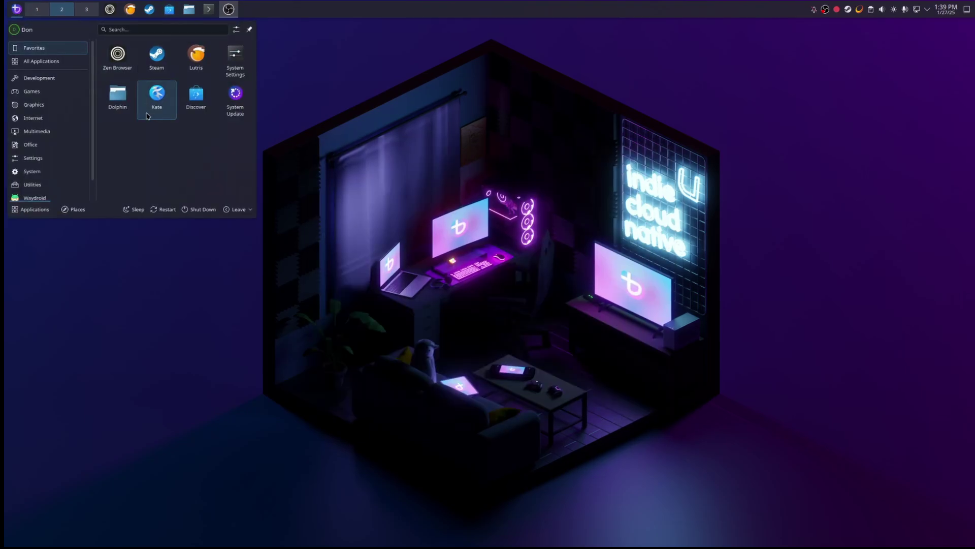
{"action": "type", "text": "edge"}
{"action": "key", "text": "Return"}
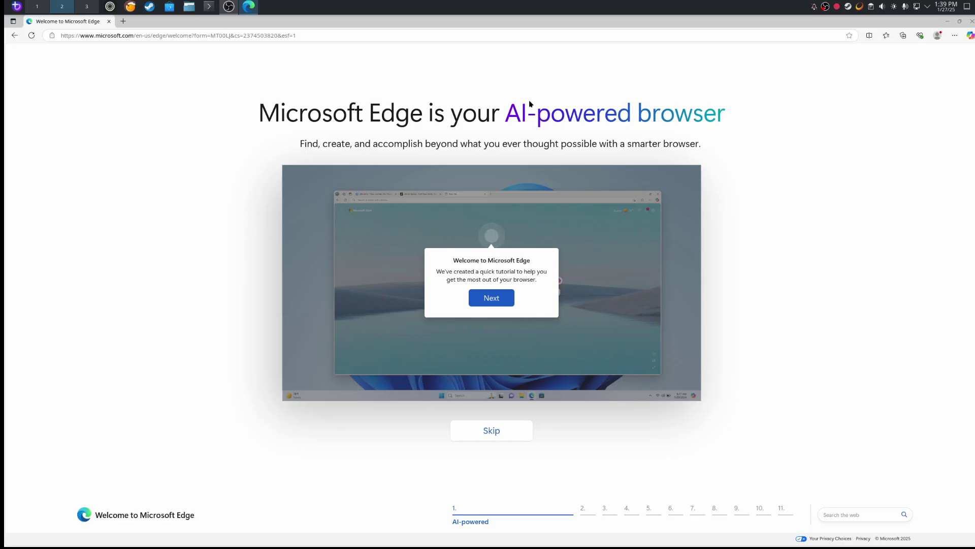
Step: Replace the Edge address with a boosteroid search to reach boosteroid.com
{"action": "left_click", "coordinate": [311, 35]}
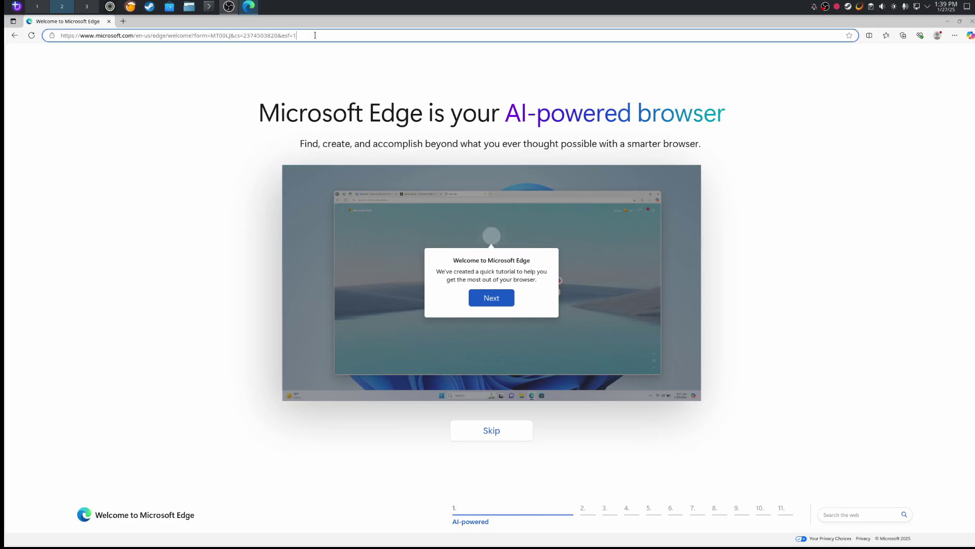
{"action": "left_click", "coordinate": [954, 36]}
{"action": "left_click", "coordinate": [451, 35]}
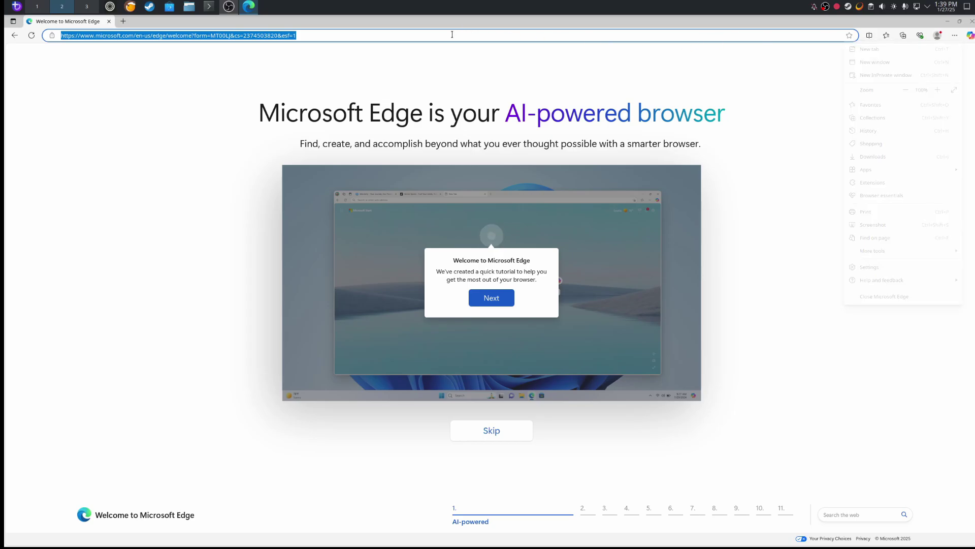
{"action": "left_click", "coordinate": [450, 36]}
{"action": "triple_click", "coordinate": [449, 37]}
{"action": "double_click", "coordinate": [460, 39]}
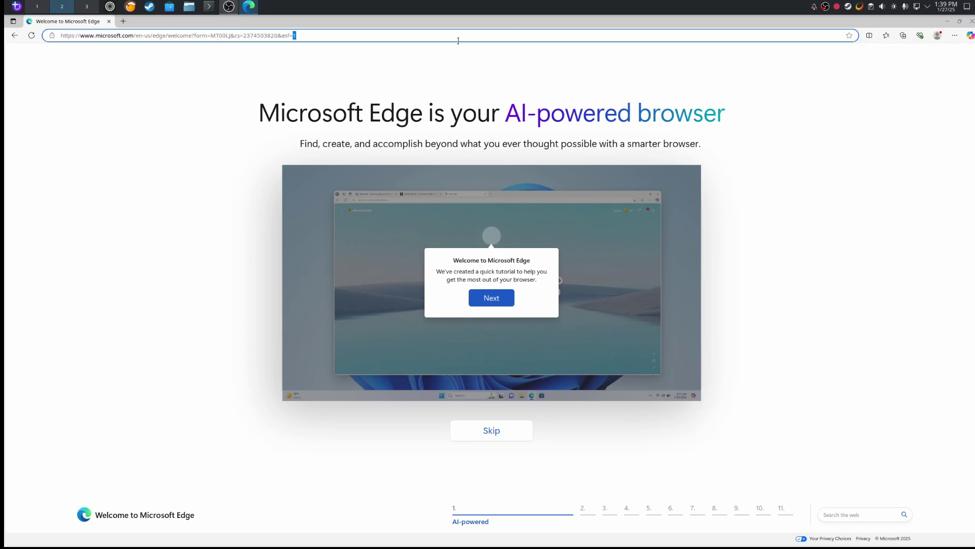
{"action": "key", "text": "ctrl+a"}
{"action": "type", "text": "boosteroid"}
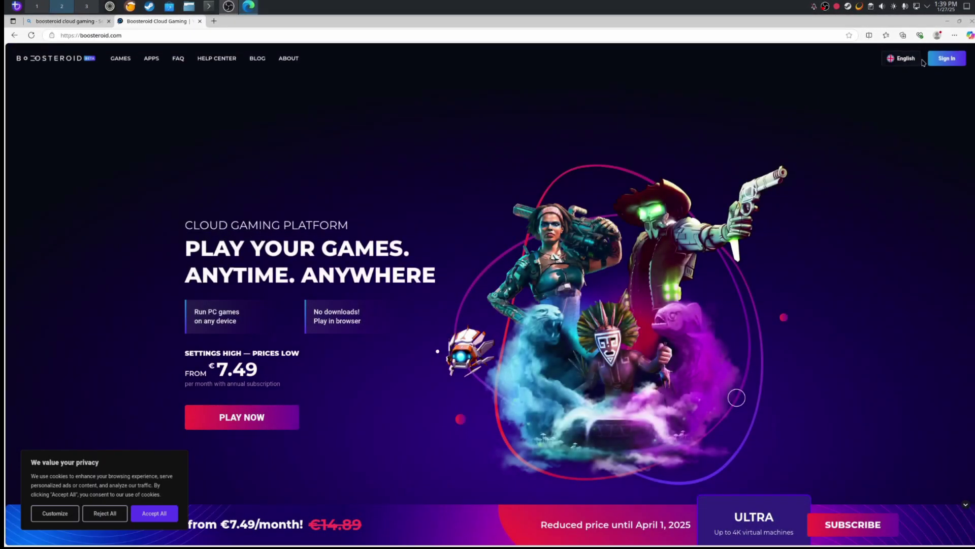
Step: Open the Boosteroid cloud dashboard, skipping the tutorial and dismissing the device banner
{"action": "left_click", "coordinate": [947, 53]}
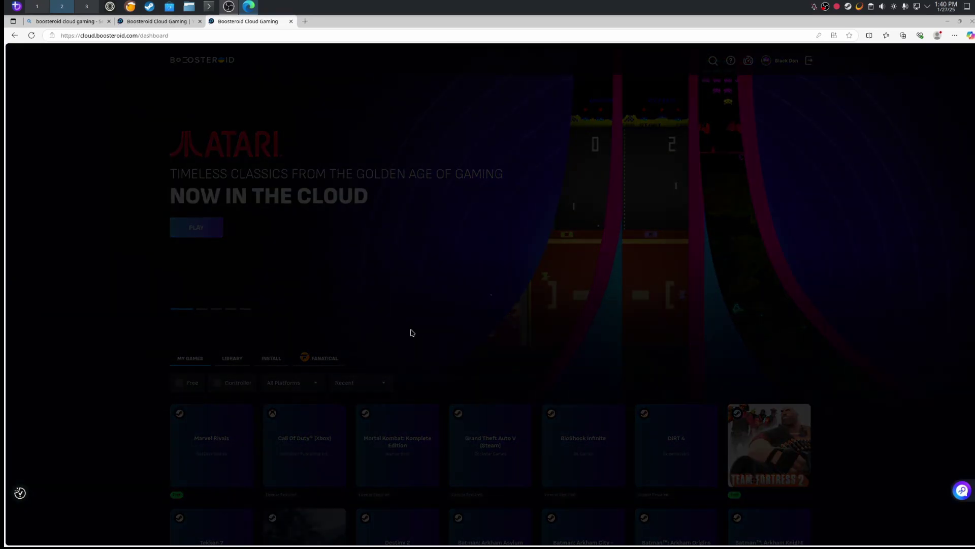
{"action": "left_click", "coordinate": [460, 347]}
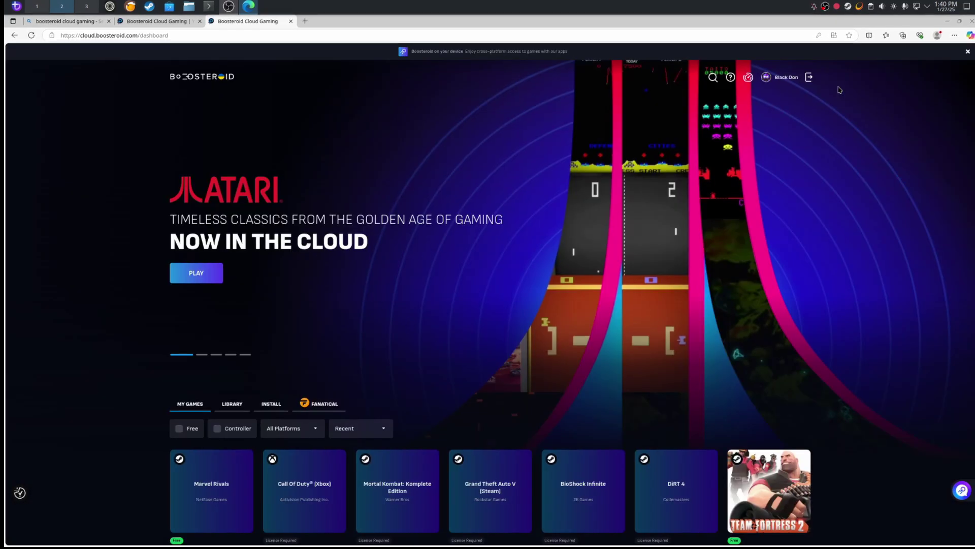
{"action": "left_click", "coordinate": [968, 52]}
Step: Install Boosteroid Cloud Gaming as an Edge web app and centre its window
{"action": "left_click", "coordinate": [955, 35]}
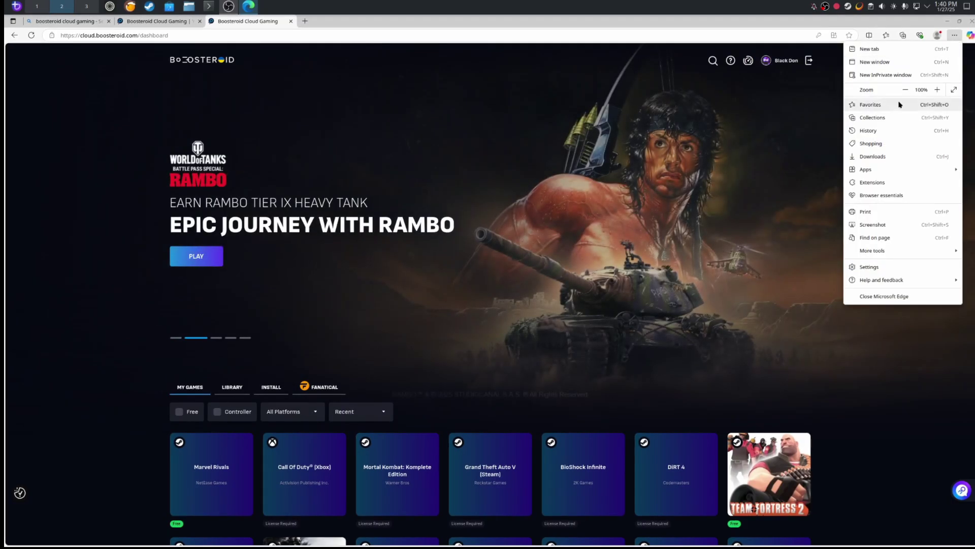
{"action": "mouse_move", "coordinate": [885, 167]}
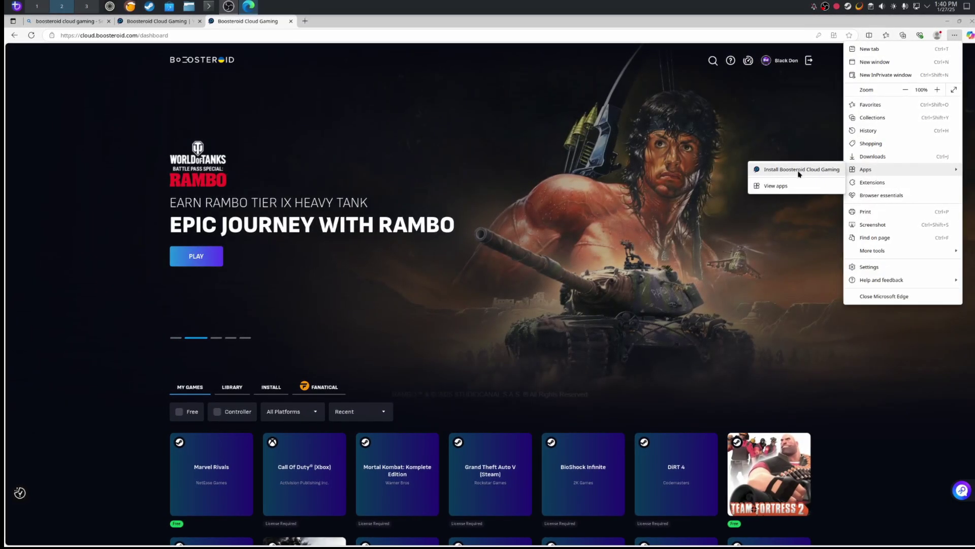
{"action": "left_click", "coordinate": [800, 170]}
{"action": "left_click", "coordinate": [593, 188]}
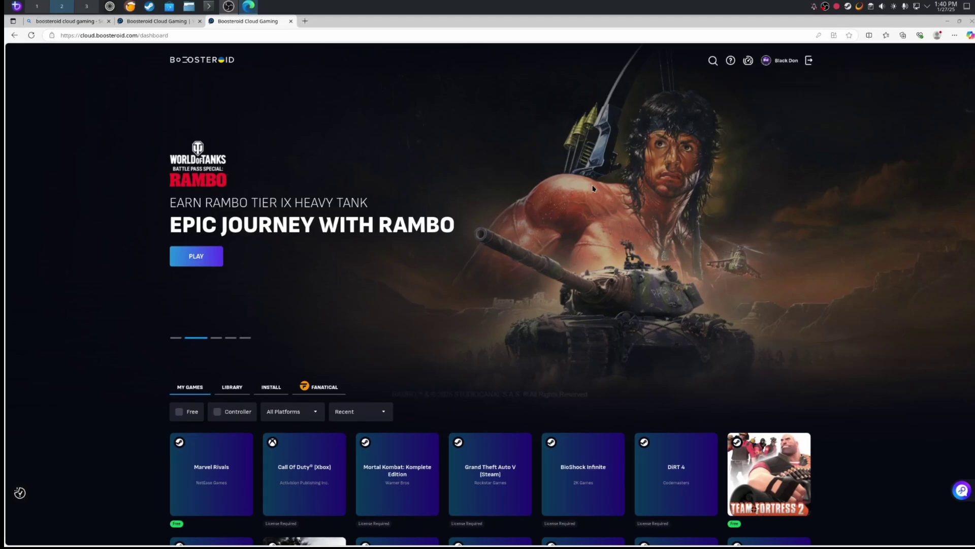
{"action": "left_click_drag", "start_coordinate": [306, 29], "coordinate": [548, 50]}
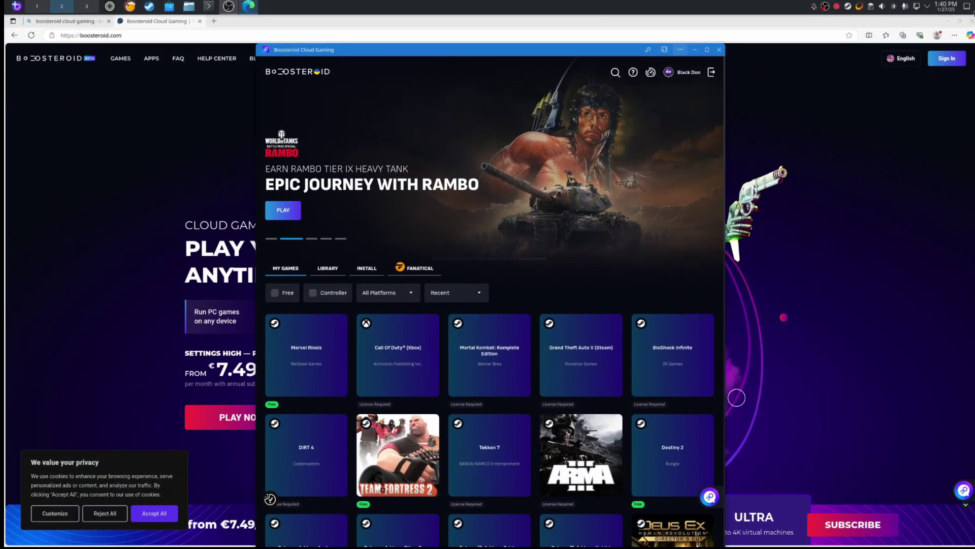
Step: Close Edge and add Boosteroid Cloud Gaming to the Steam library as a non-Steam game
{"action": "left_click", "coordinate": [971, 22]}
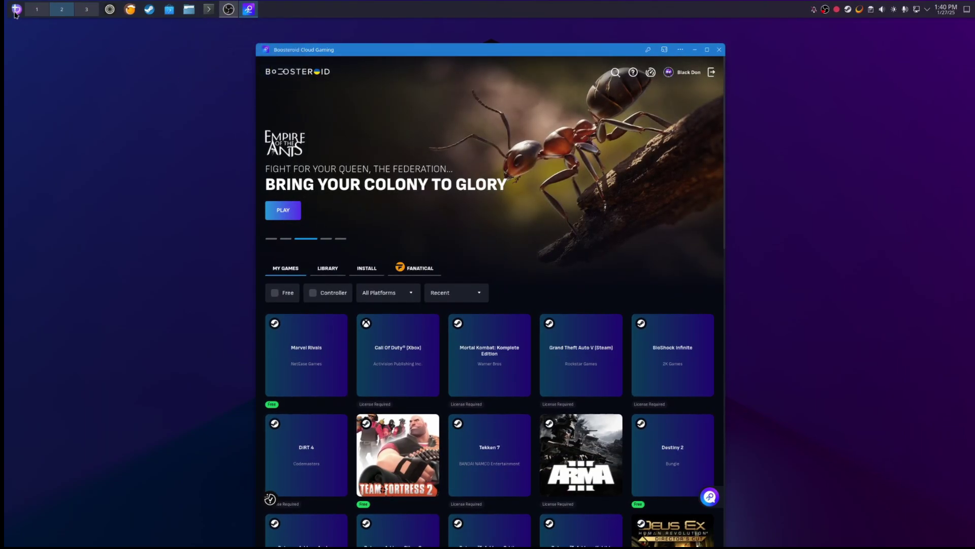
{"action": "left_click", "coordinate": [149, 9]}
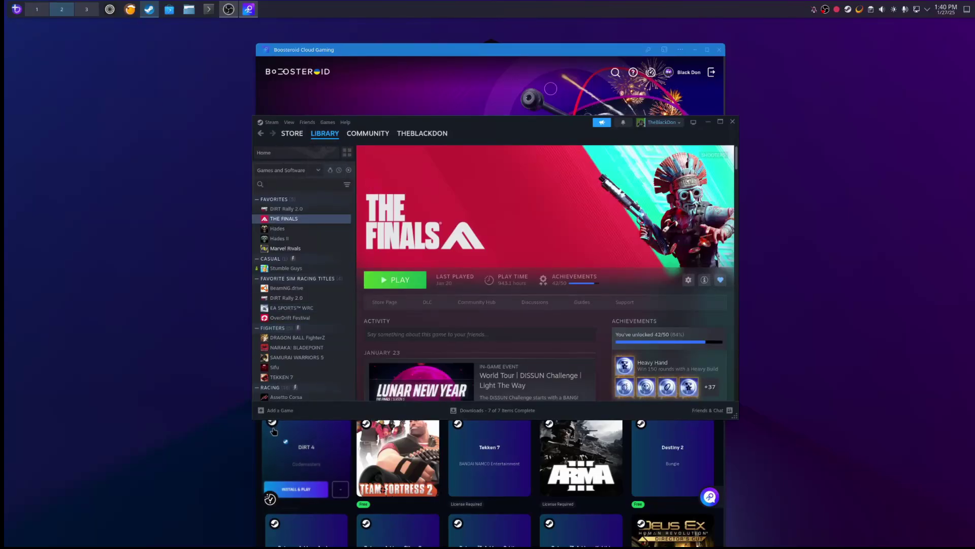
{"action": "left_click", "coordinate": [331, 417]}
{"action": "left_click", "coordinate": [378, 248]}
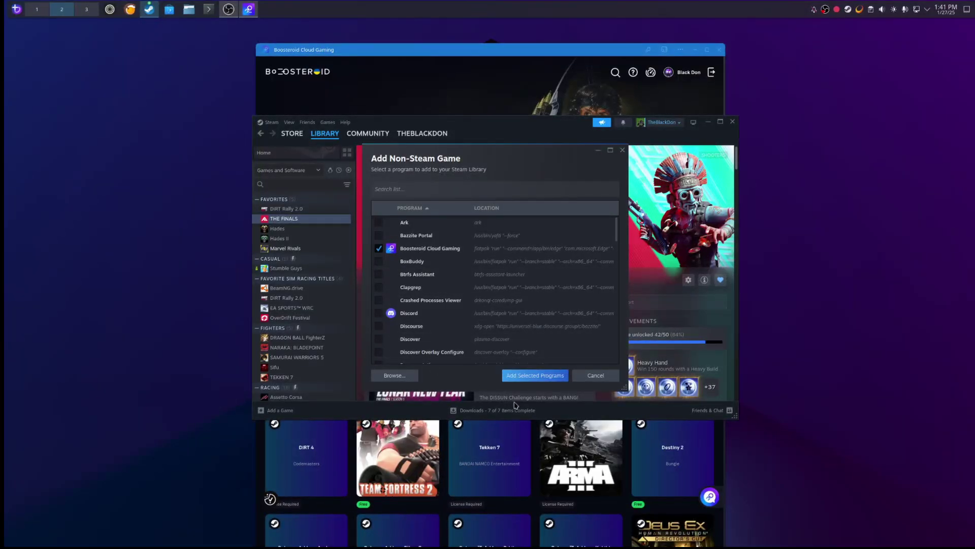
{"action": "left_click", "coordinate": [521, 378]}
{"action": "scroll", "coordinate": [323, 301], "scroll_direction": "down", "scroll_amount": 6}
{"action": "scroll", "coordinate": [322, 301], "scroll_direction": "down", "scroll_amount": 10}
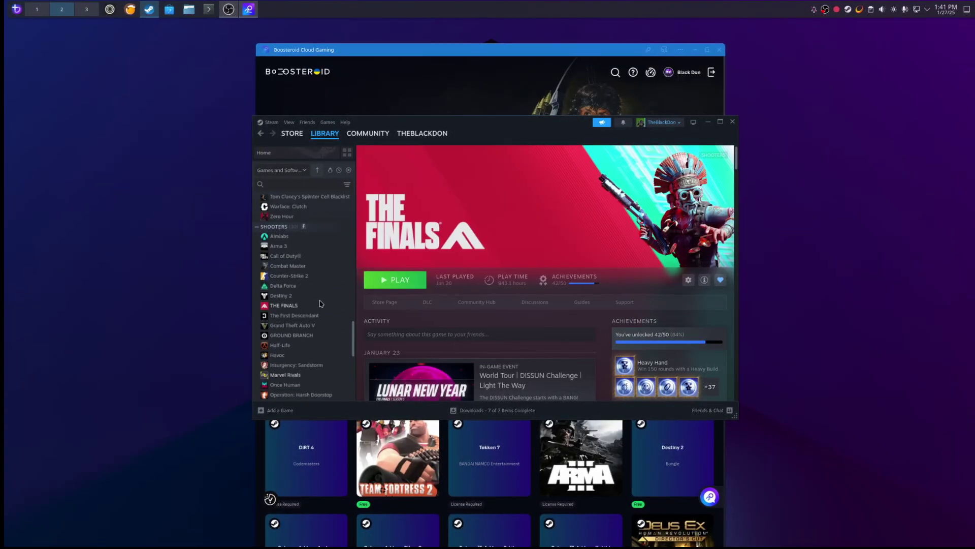
Step: Give Boosteroid Cloud Gaming the Boosteroid Gyro controller layout with gyro as joystick
{"action": "left_click", "coordinate": [293, 327]}
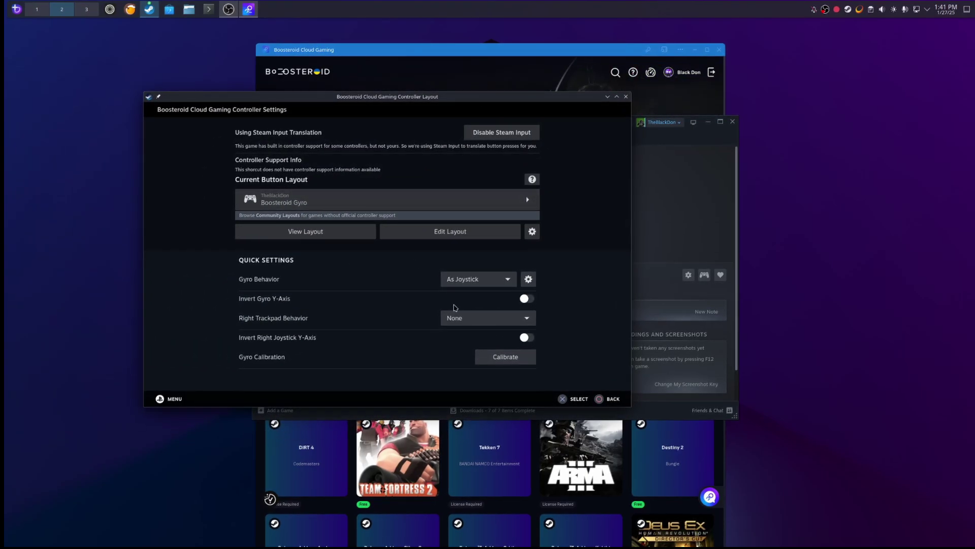
{"action": "left_click", "coordinate": [605, 400]}
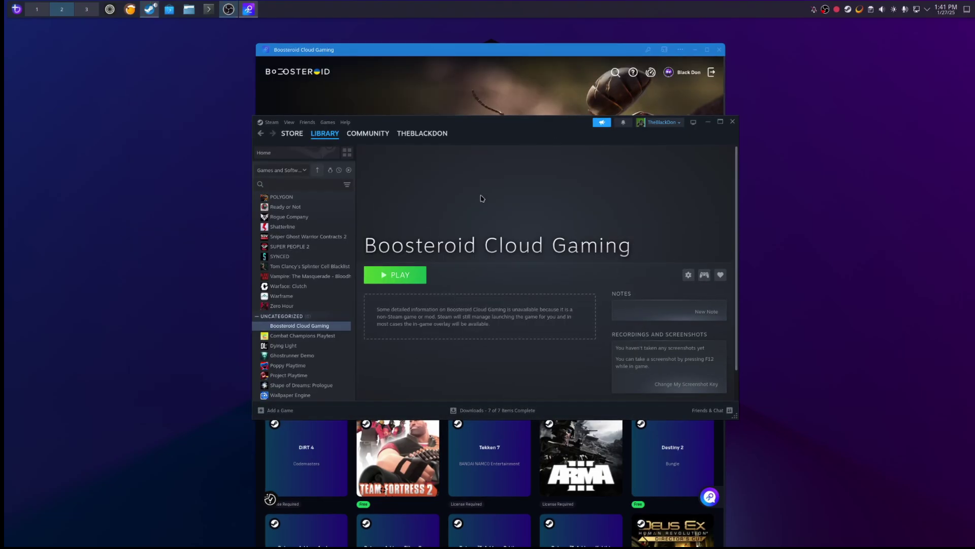
{"action": "left_click_drag", "start_coordinate": [483, 135], "coordinate": [470, 150]}
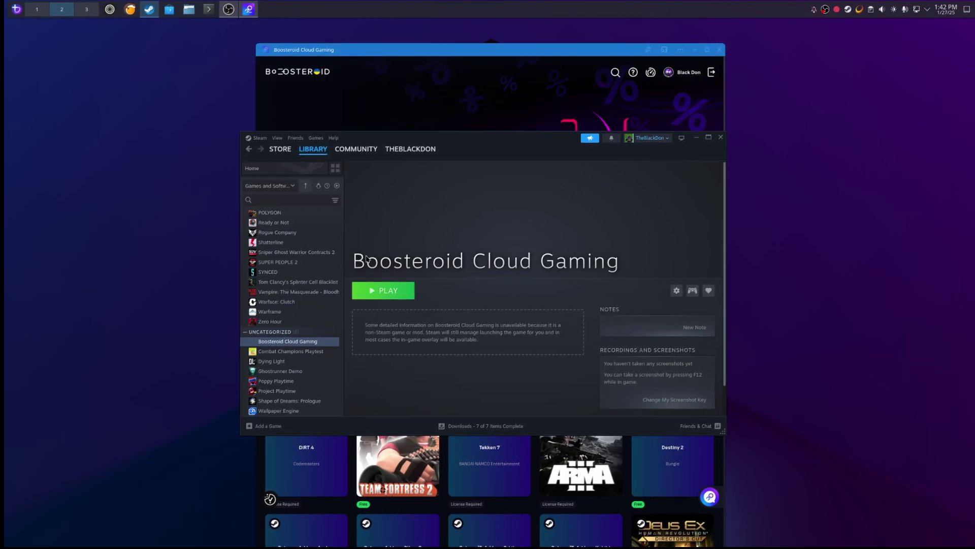
Step: Close Steam, browse the Boosteroid game cards, then close the Boosteroid Cloud Gaming window
{"action": "left_click", "coordinate": [719, 137]}
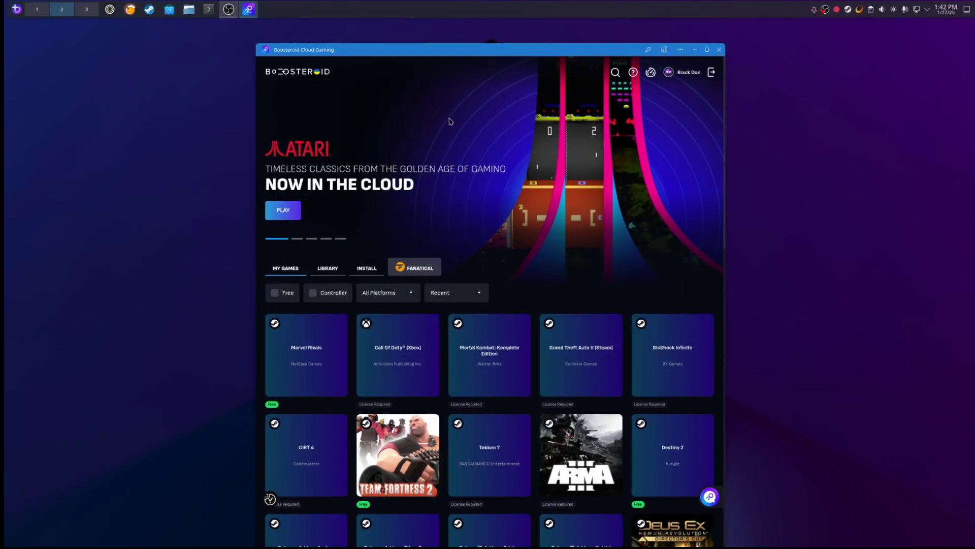
{"action": "left_click_drag", "start_coordinate": [463, 57], "coordinate": [443, 51]}
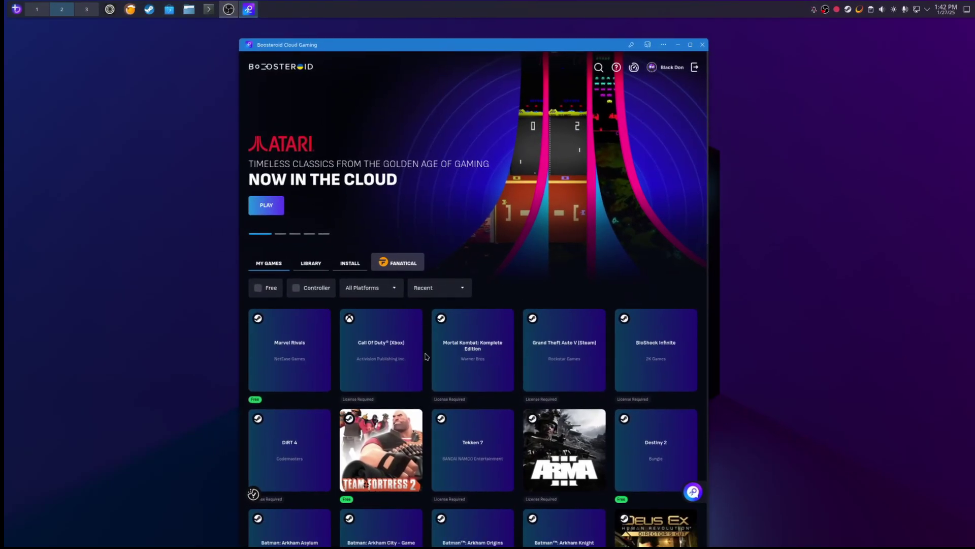
{"action": "mouse_move", "coordinate": [373, 350]}
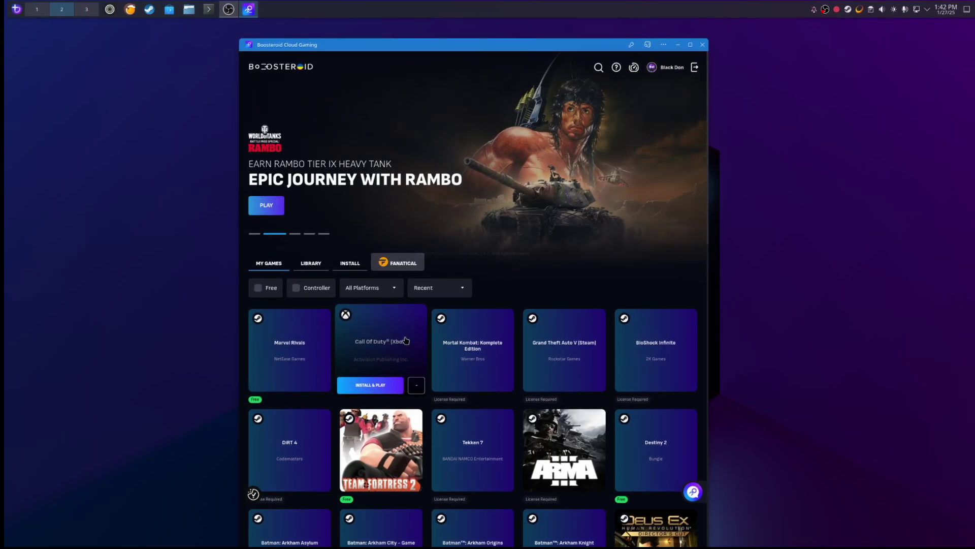
{"action": "mouse_move", "coordinate": [446, 358]}
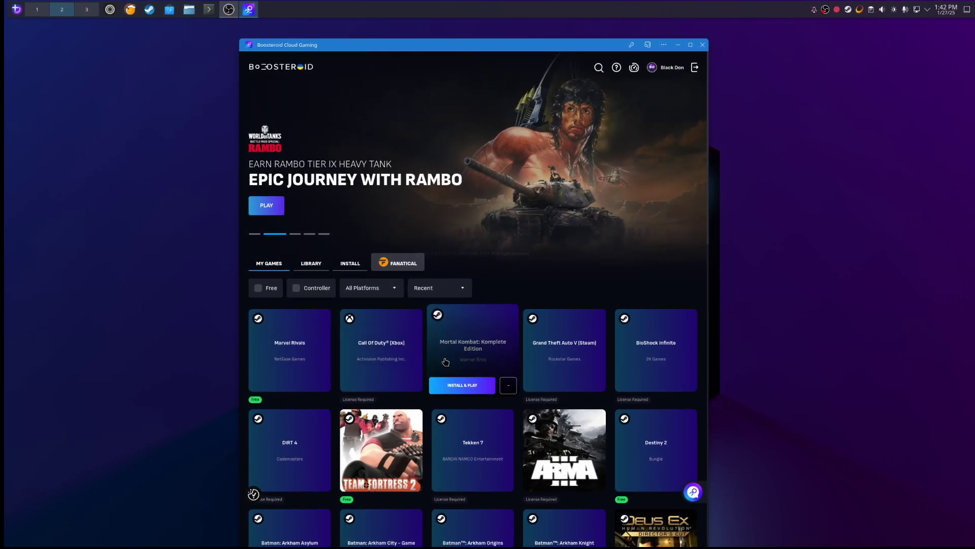
{"action": "scroll", "coordinate": [447, 371], "scroll_direction": "down", "scroll_amount": 3}
{"action": "mouse_move", "coordinate": [350, 340]}
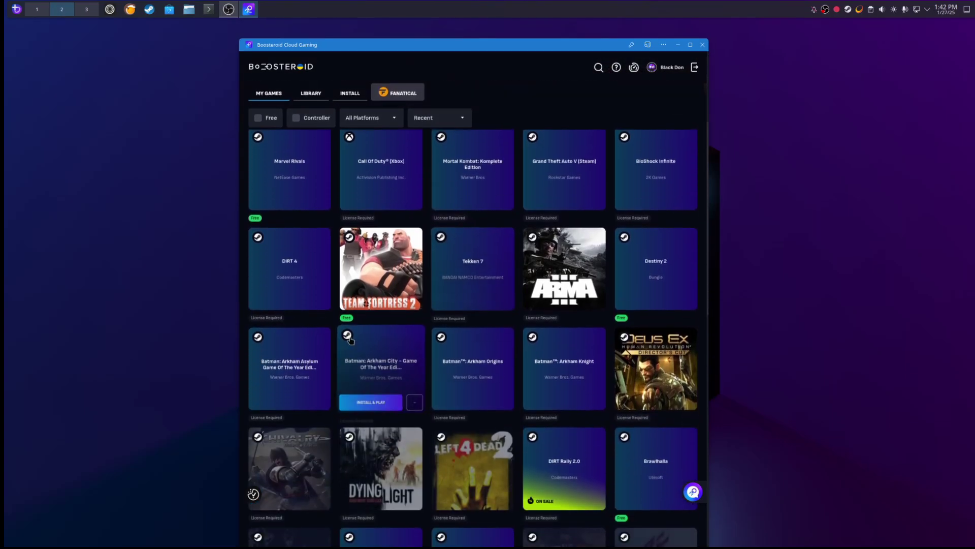
{"action": "scroll", "coordinate": [474, 324], "scroll_direction": "up", "scroll_amount": 2}
{"action": "mouse_move", "coordinate": [475, 323]}
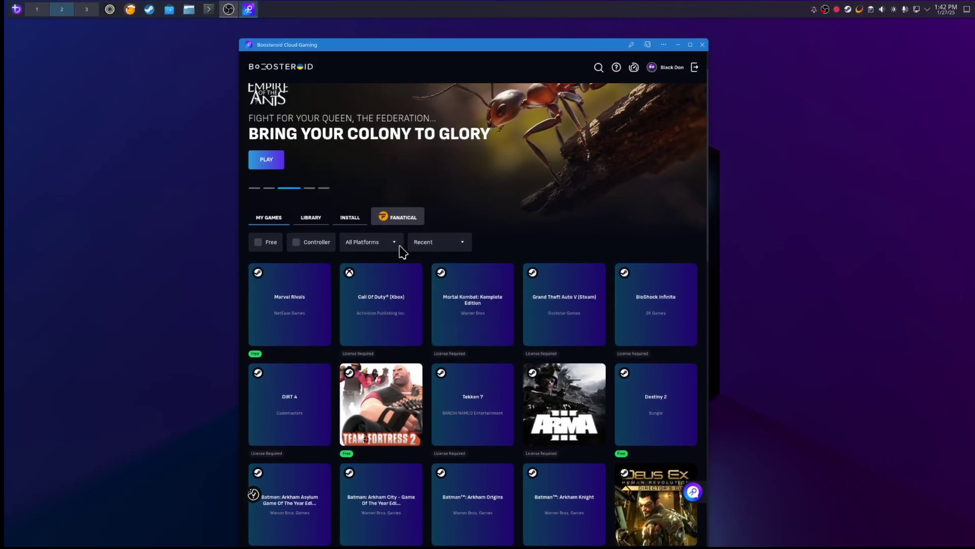
{"action": "mouse_move", "coordinate": [320, 329]}
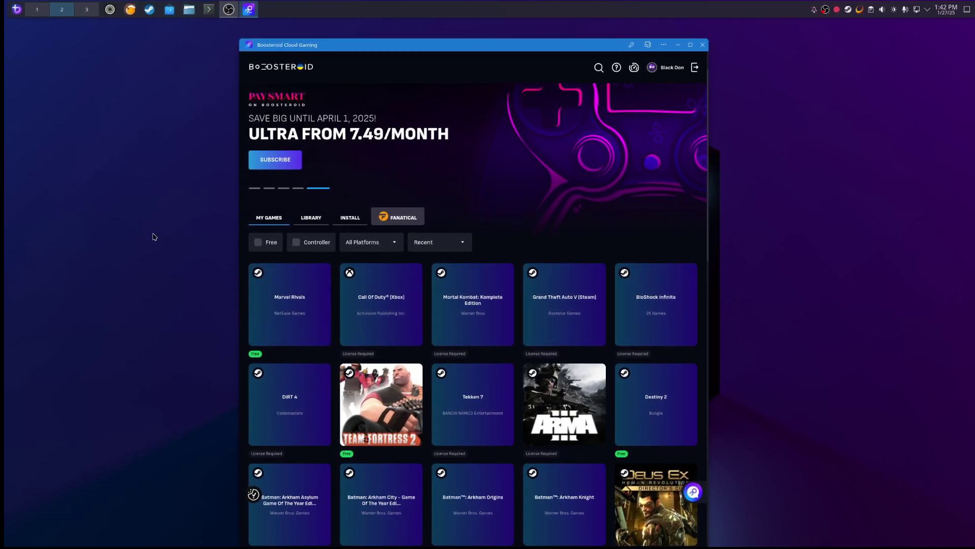
{"action": "left_click", "coordinate": [702, 44]}
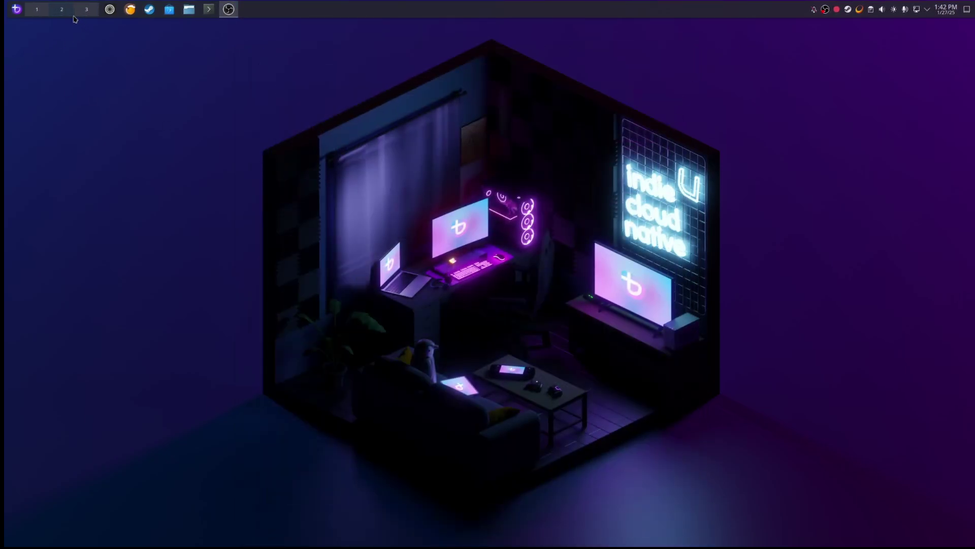